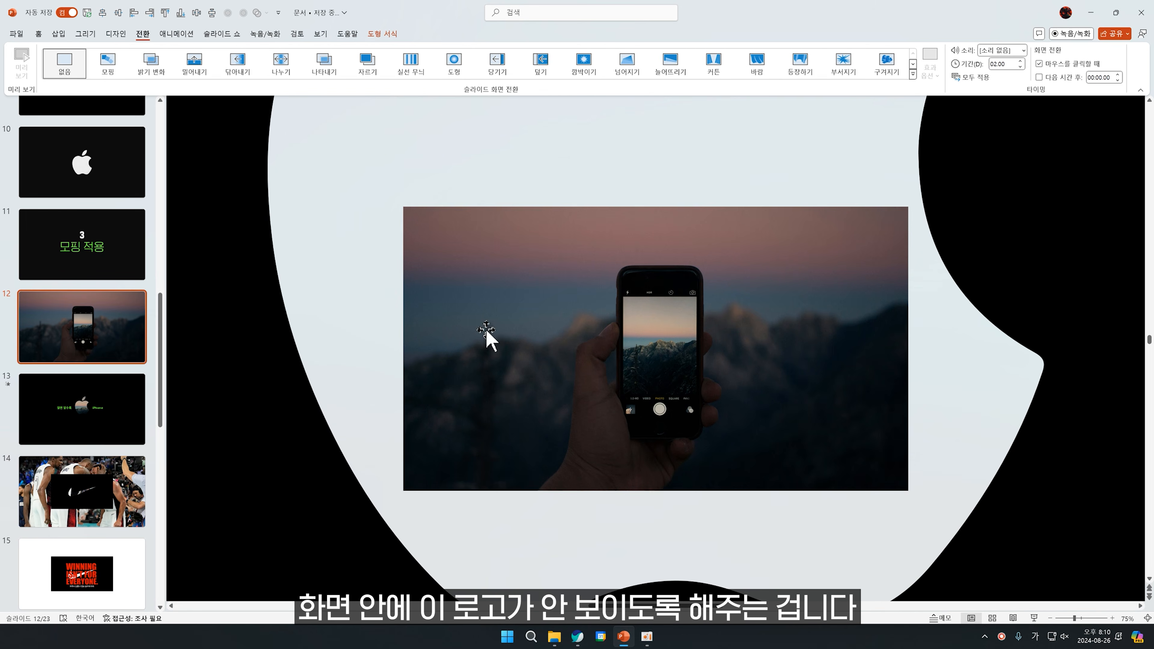
- Preview the transition from slide 12 to slide 13 in the slide show
key("shift+F5")
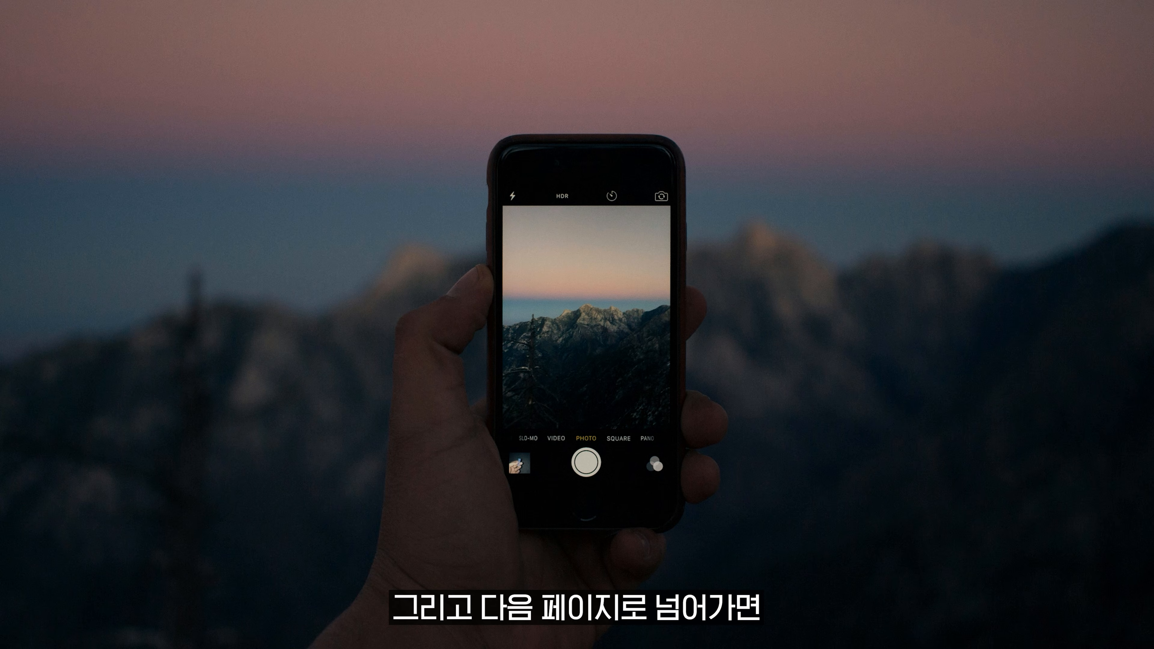
key("Right")
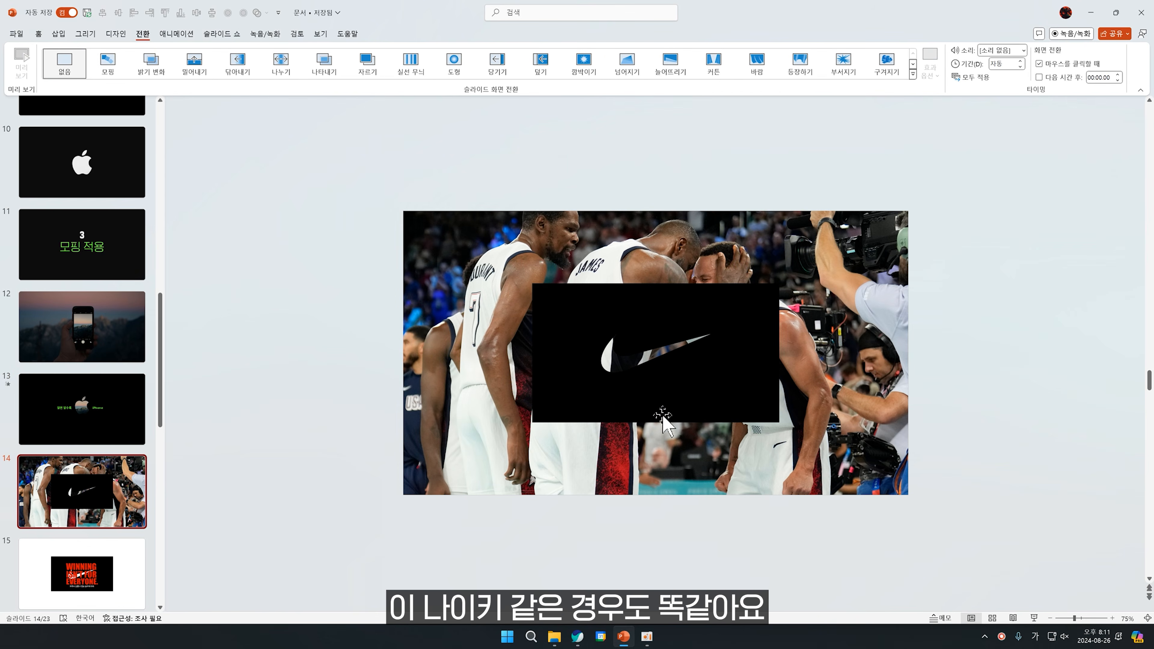
- Copy the basketball players photo from slide 14 and paste it onto slide 15
left_click(105, 586)
scroll(105, 586, "down", 2)
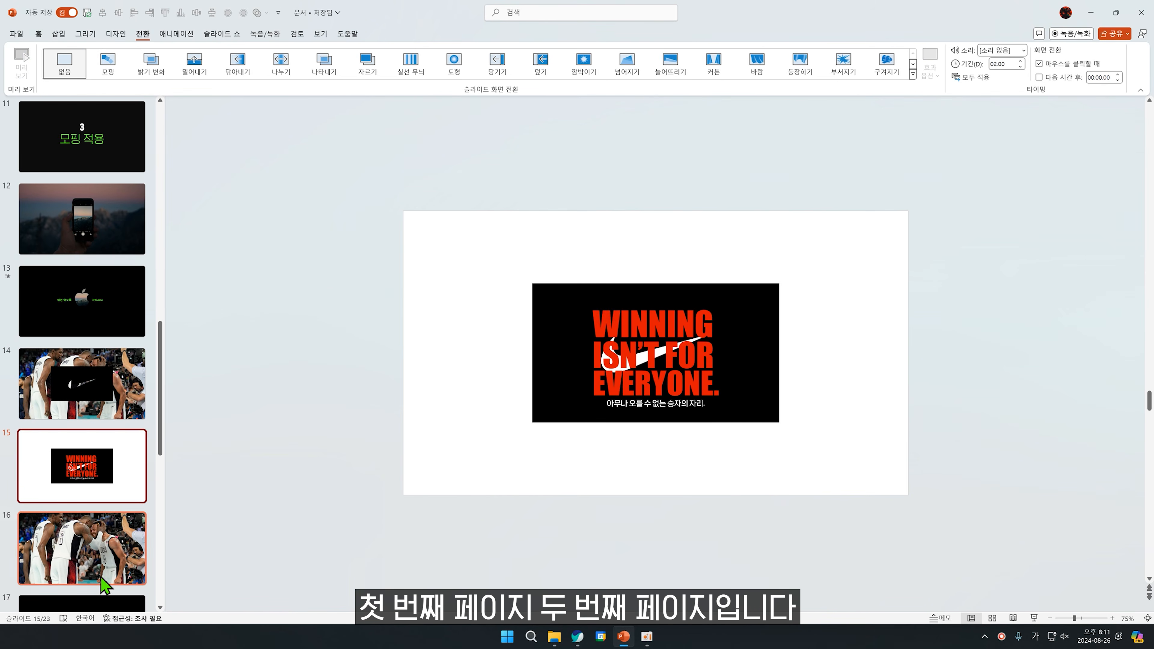
left_click(81, 410)
left_click(472, 449)
key("ctrl+c")
left_click(76, 479)
key("ctrl+v")
- Send the pasted photo to the back and enlarge the black Nike frame to cover slide 15
right_click(641, 412)
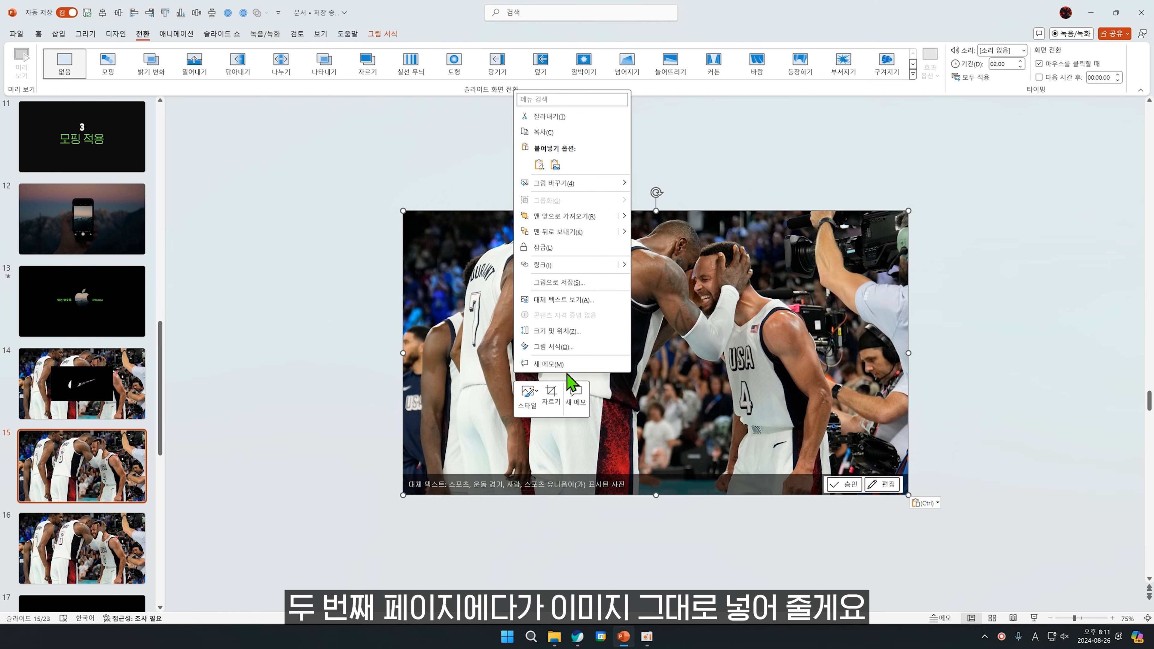
left_click(557, 250)
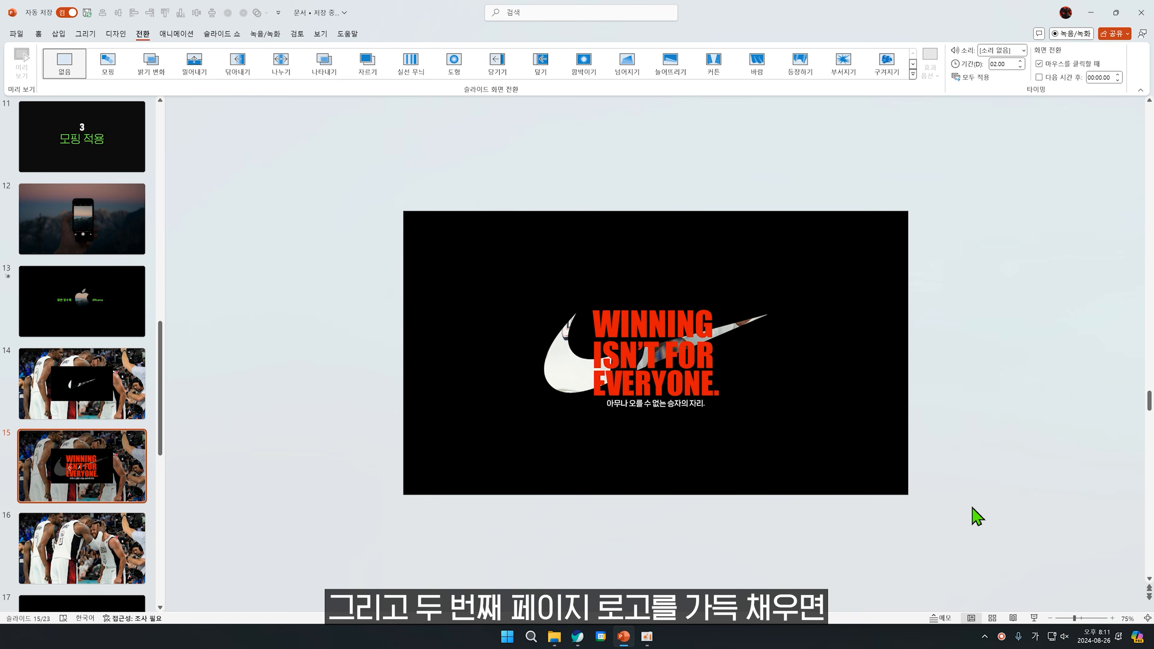
scroll(977, 516, "up", 5)
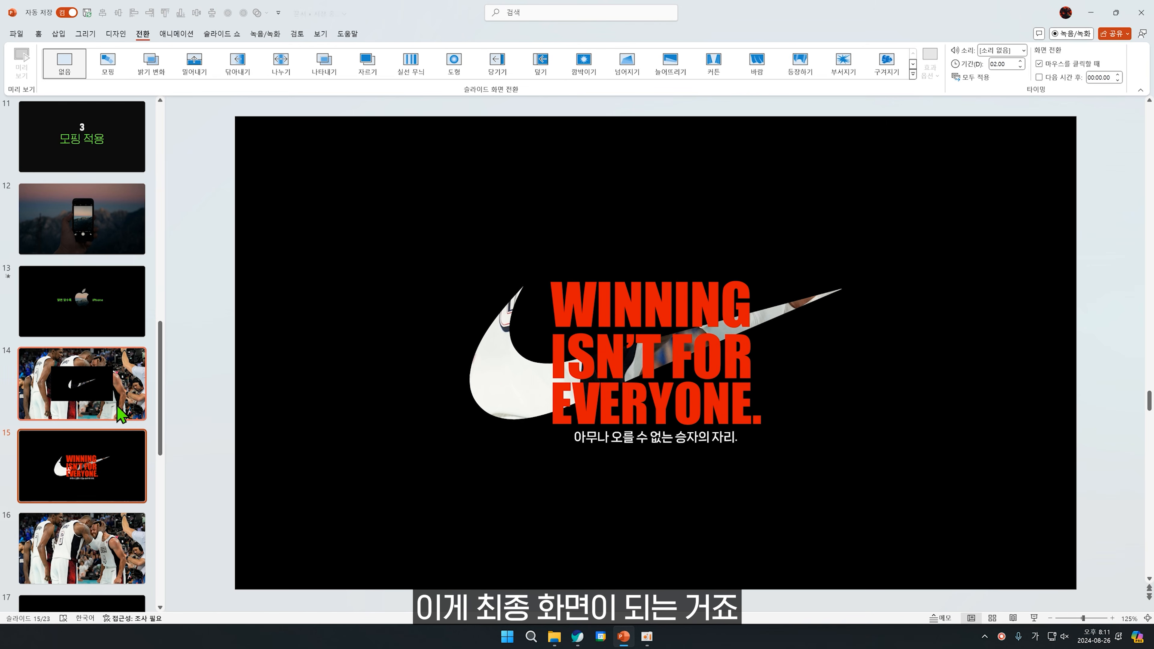
- On slide 14, enlarge the black Nike logo frame so it covers the whole slide
left_click(91, 411)
left_click(677, 436)
scroll(792, 497, "down", 5)
left_click_drag(398, 208, 909, 495)
- Try to stretch the black Nike frame on slide 14 far beyond the slide so the swoosh cut-out uncovers the photo
scroll(714, 462, "down", 6)
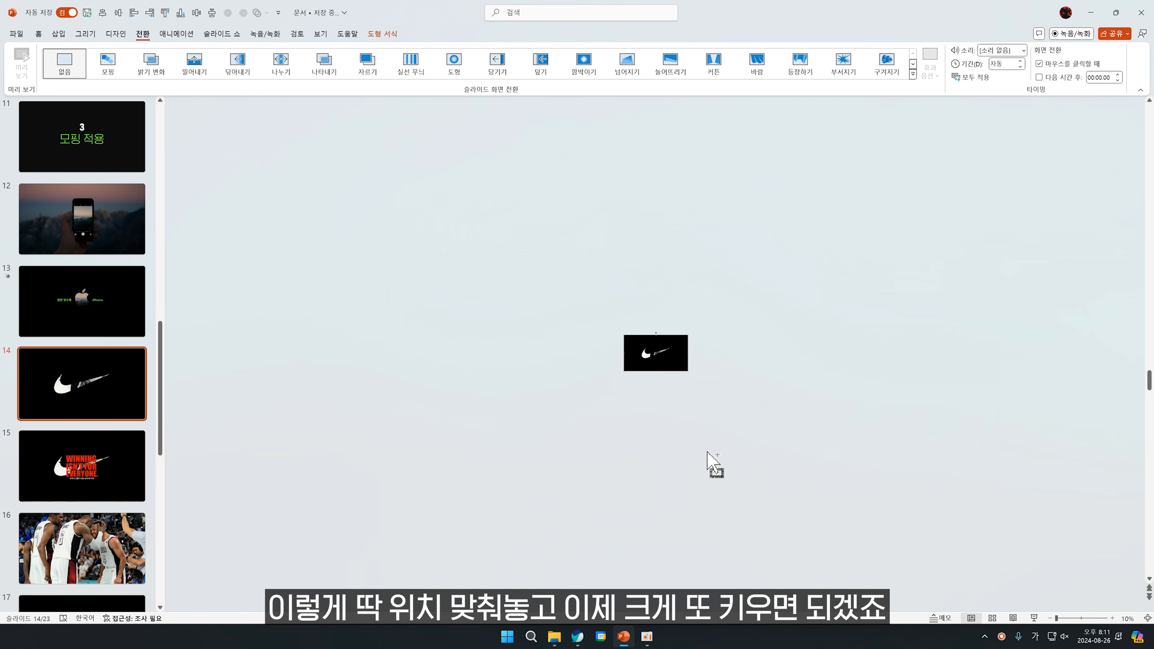
left_click_drag(690, 374, 1113, 528)
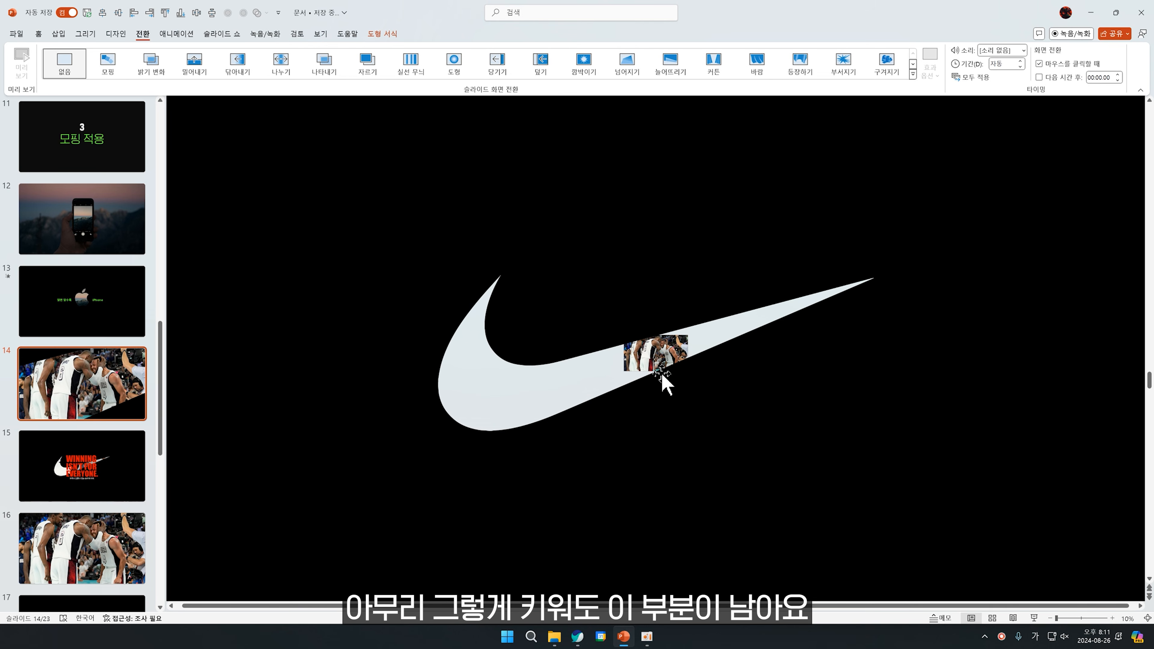
scroll(651, 349, "up", 6)
key("shift+F5")
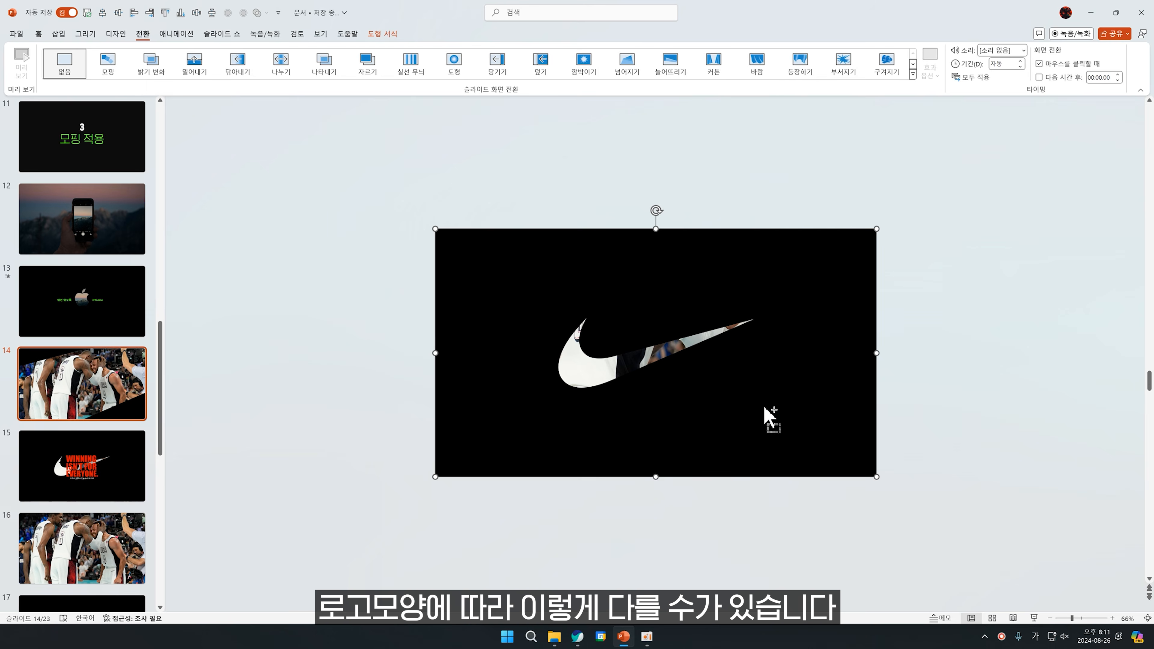
scroll(765, 412, "up", 3)
scroll(739, 434, "down", 3)
scroll(738, 434, "down", 3)
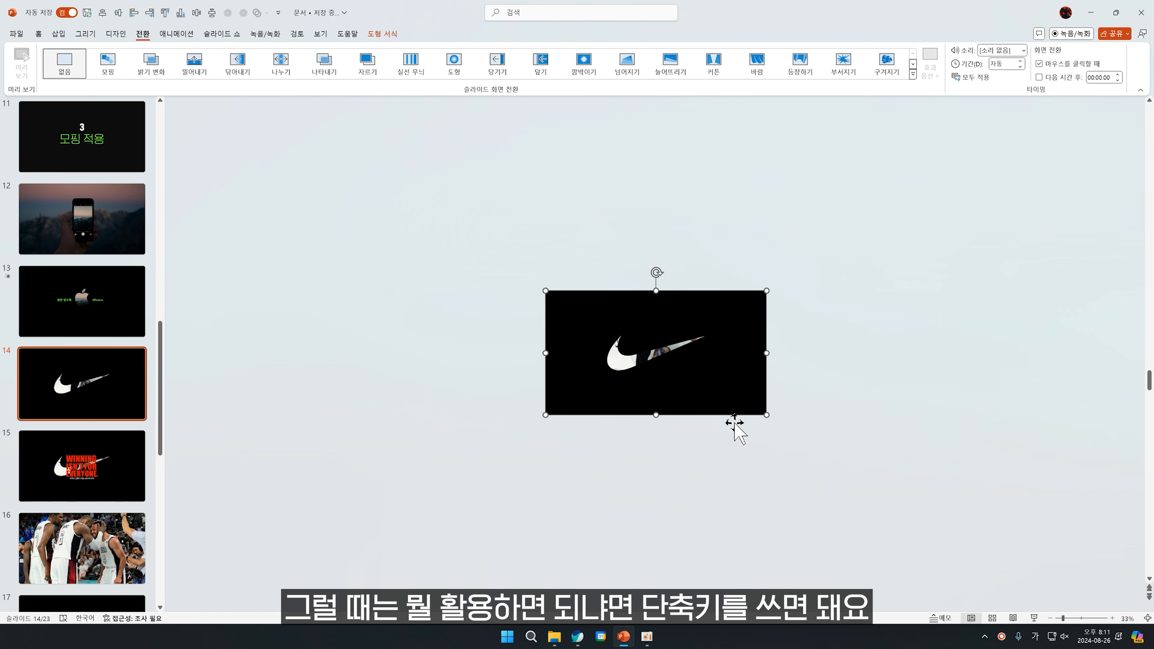
- Draw a rectangle about 12.65 cm wide and 11.5 cm high over the Nike logo on slide 14
left_click(38, 35)
left_click(611, 56)
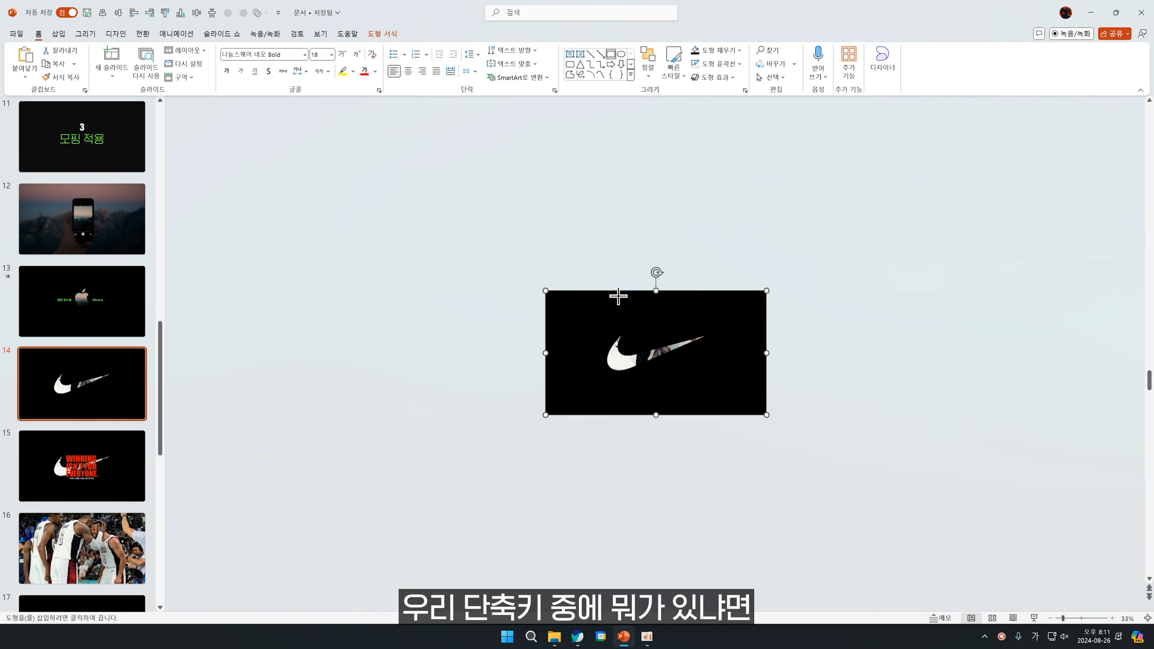
left_click_drag(638, 330, 720, 404)
scroll(654, 373, "up", 4)
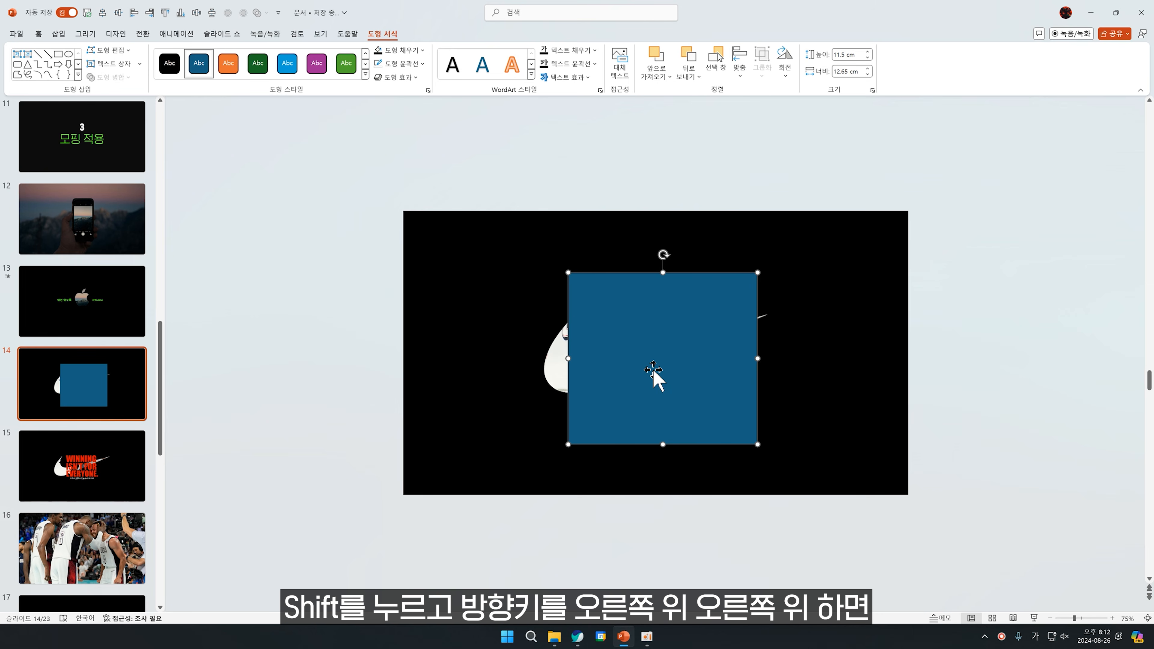
- Enlarge the rectangle in alternating width and height increments to about 29.83 by 27.12 cm, and delete it
key("shift+Right")
key("shift+Up")
key("shift+Right")
key("shift+Up")
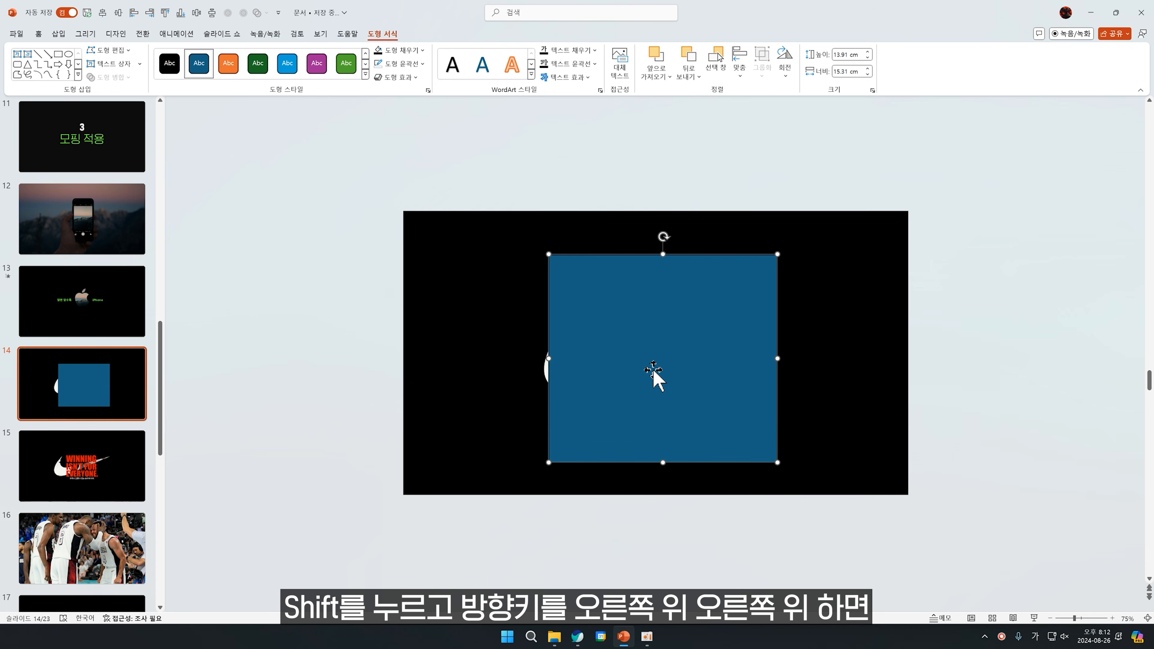
key("shift+Right")
key("shift+Up")
key("shift+Right")
key("shift+Right")
key("shift+Up")
key("shift+Up")
key("shift+Right")
key("shift+Right")
key("shift+Up")
key("shift+Up")
key("shift+Right")
key("shift+Right")
key("shift+Up")
key("shift+Up")
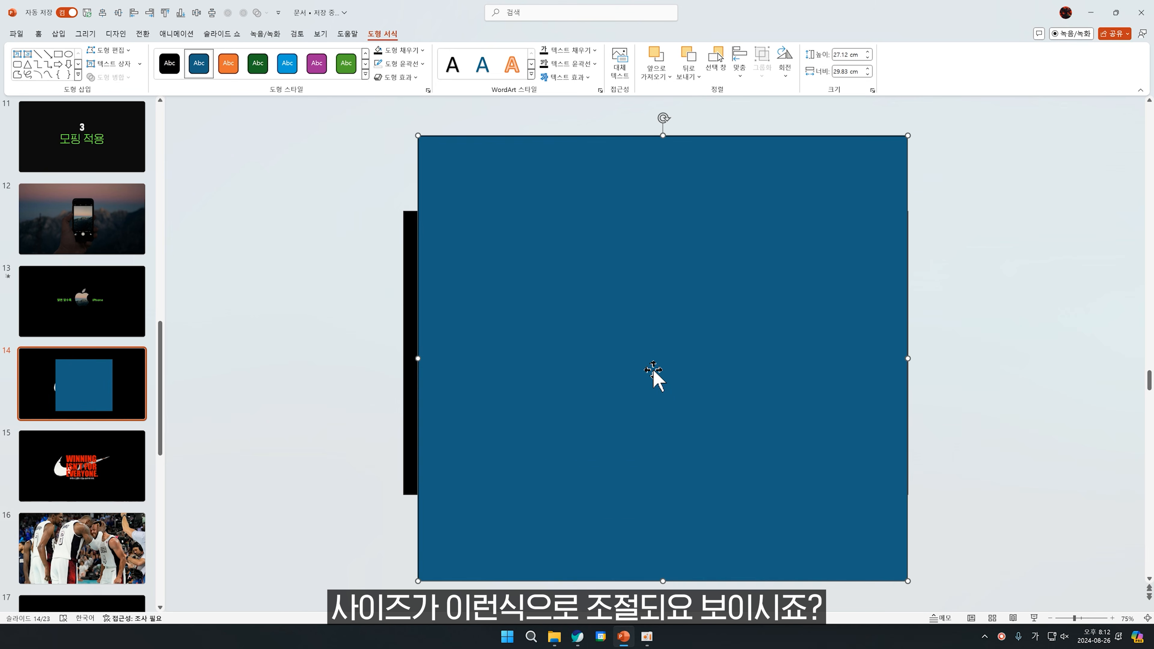
key("Delete")
- Grow and shrink the black Nike frame's width and height separately in increments, ending at 37.25 by 20.96 cm
left_click(741, 429)
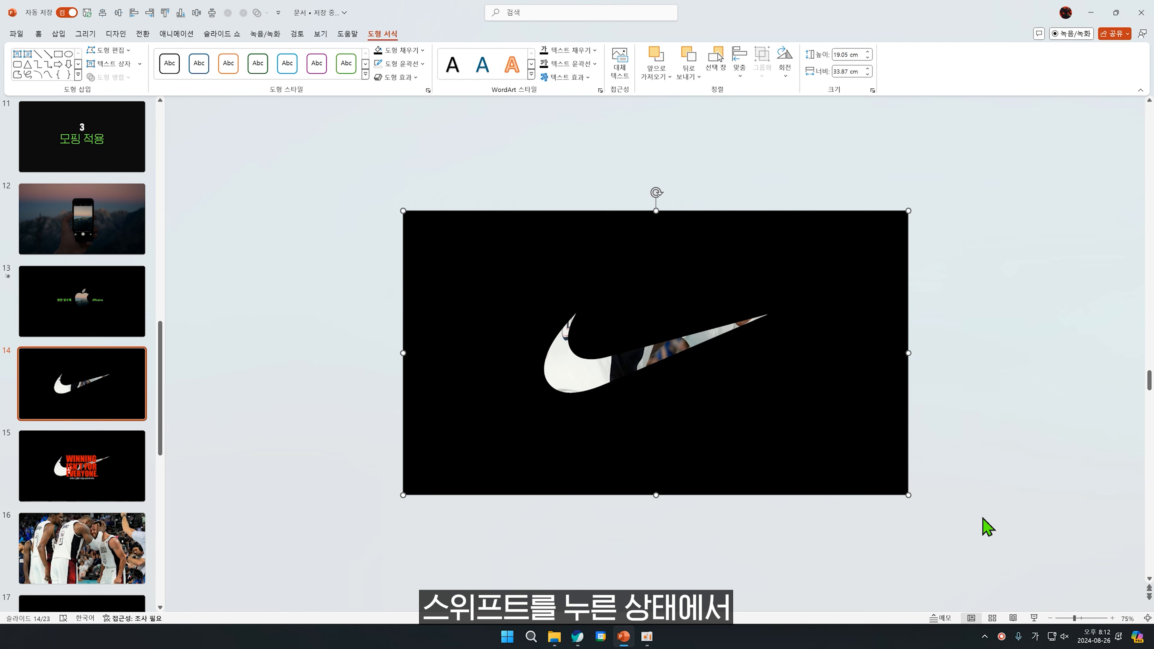
key("shift+Right")
key("shift+Up")
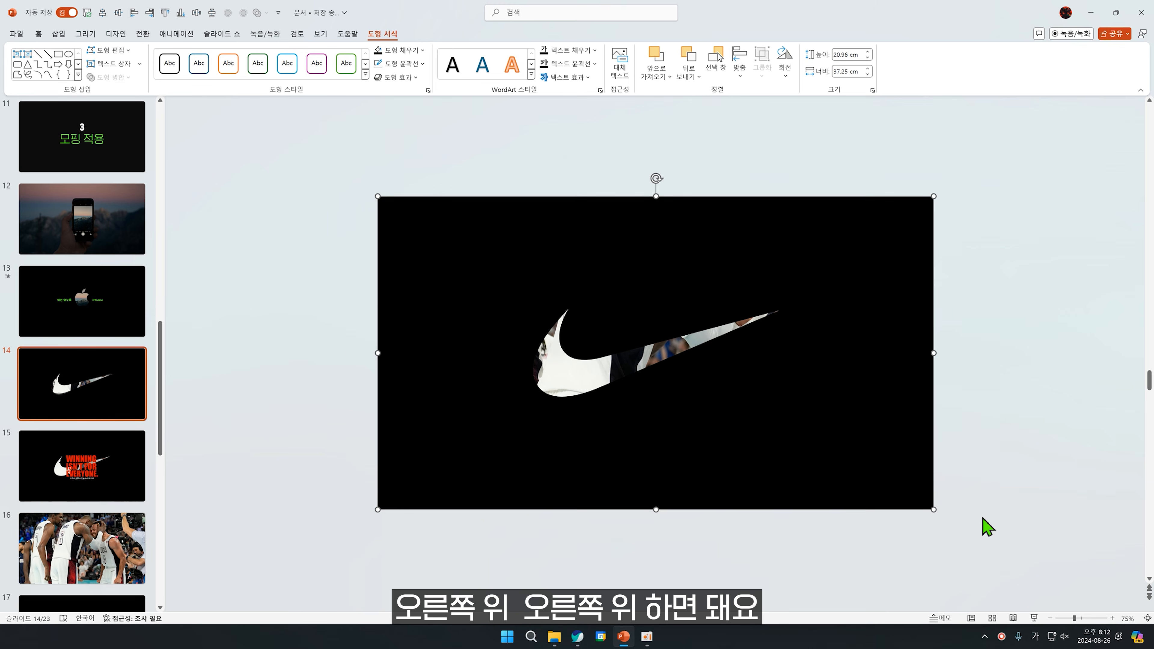
key("shift+Right")
key("shift+Up")
key("shift+Down")
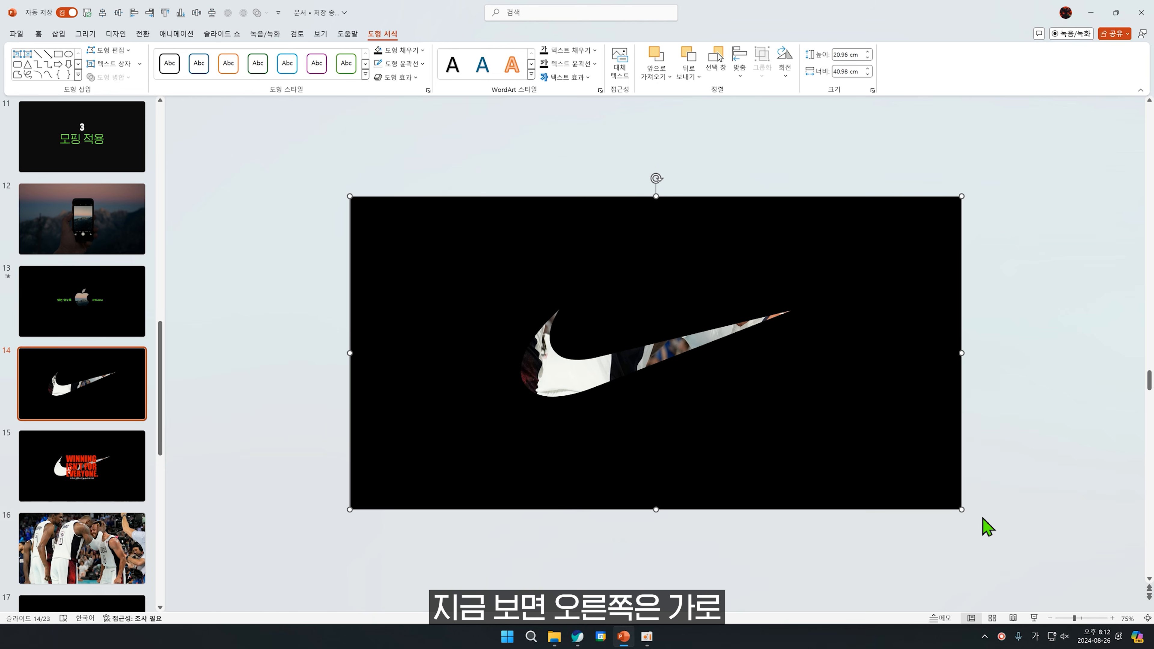
key("shift+Left")
key("shift+Right")
key("shift+Up")
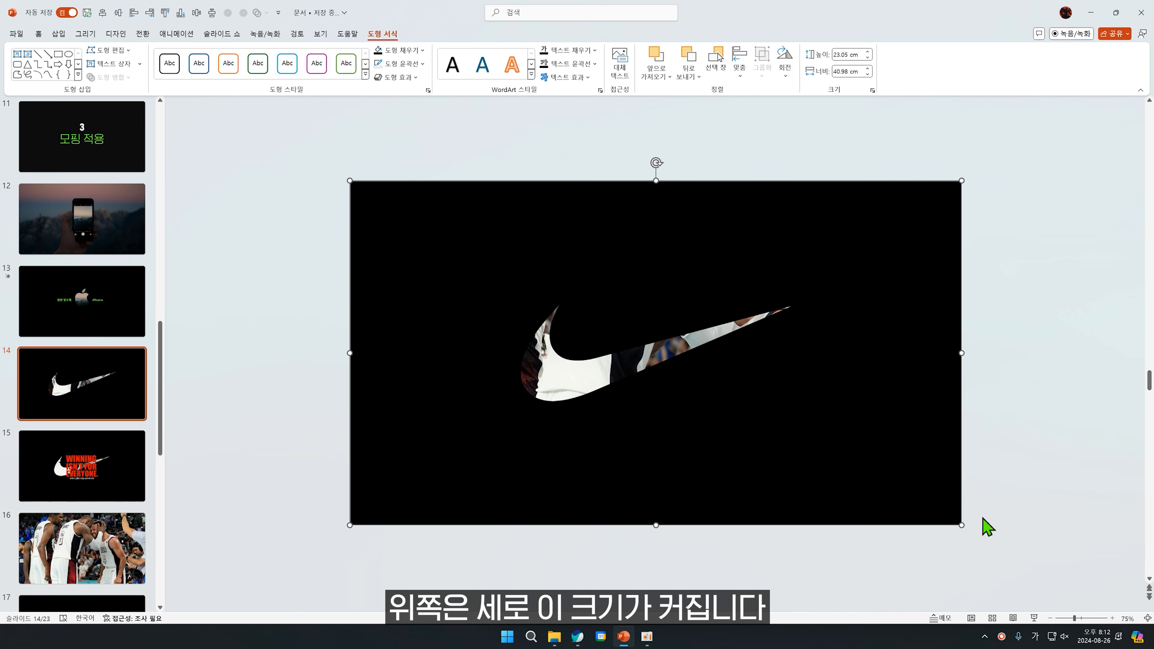
key("shift+Down")
key("shift+Left")
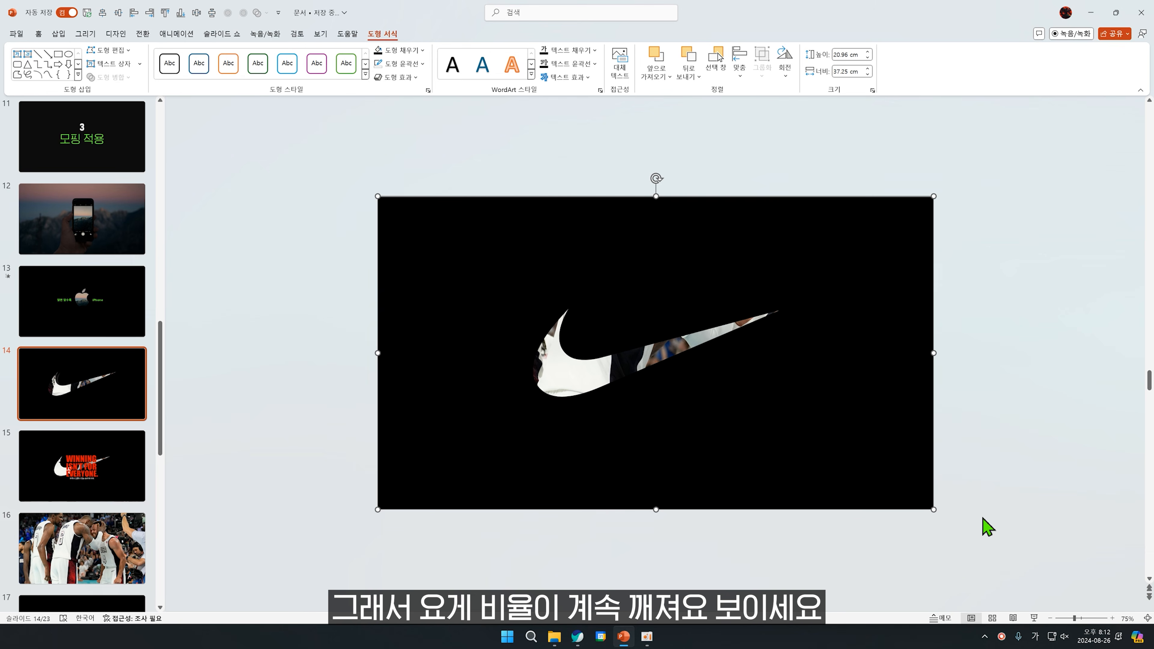
- Try to resize the Nike frame evenly in separate width and height increments, ending at 45.08 by 23.05 cm
key("shift+Up")
key("shift+Right")
key("shift+Right")
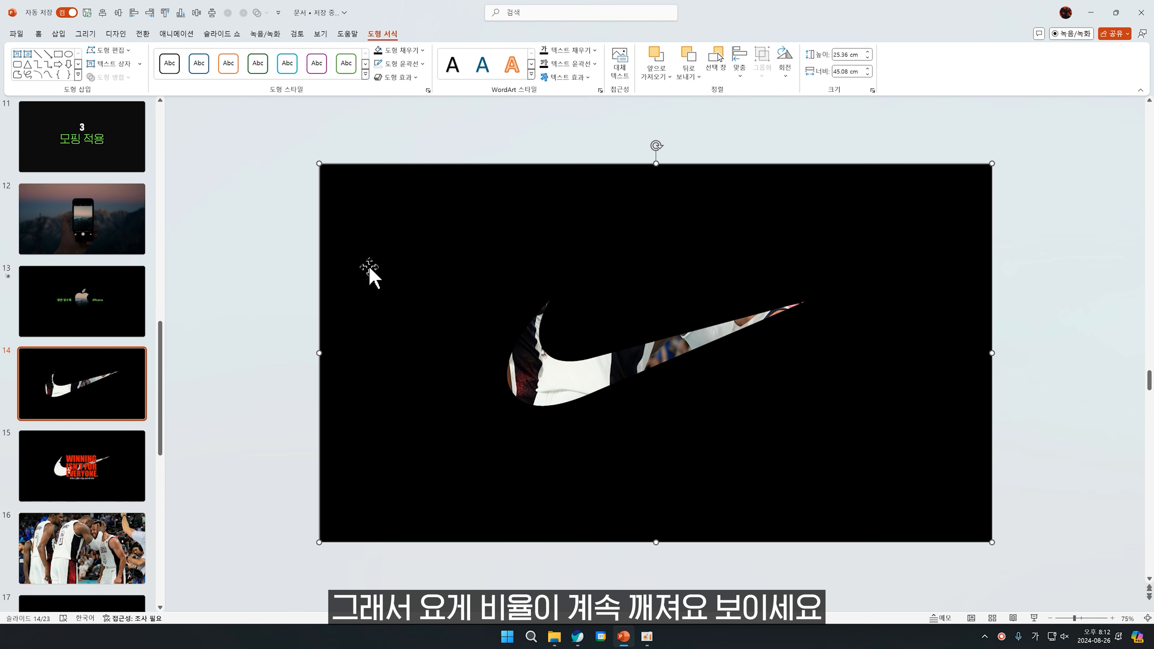
key("shift+Right")
key("shift+Right")
key("shift+Right")
key("shift+Up")
key("shift+Up")
key("shift+Down")
key("shift+Down")
key("shift+Left")
key("shift+Left")
key("shift+Left")
key("shift+Down")
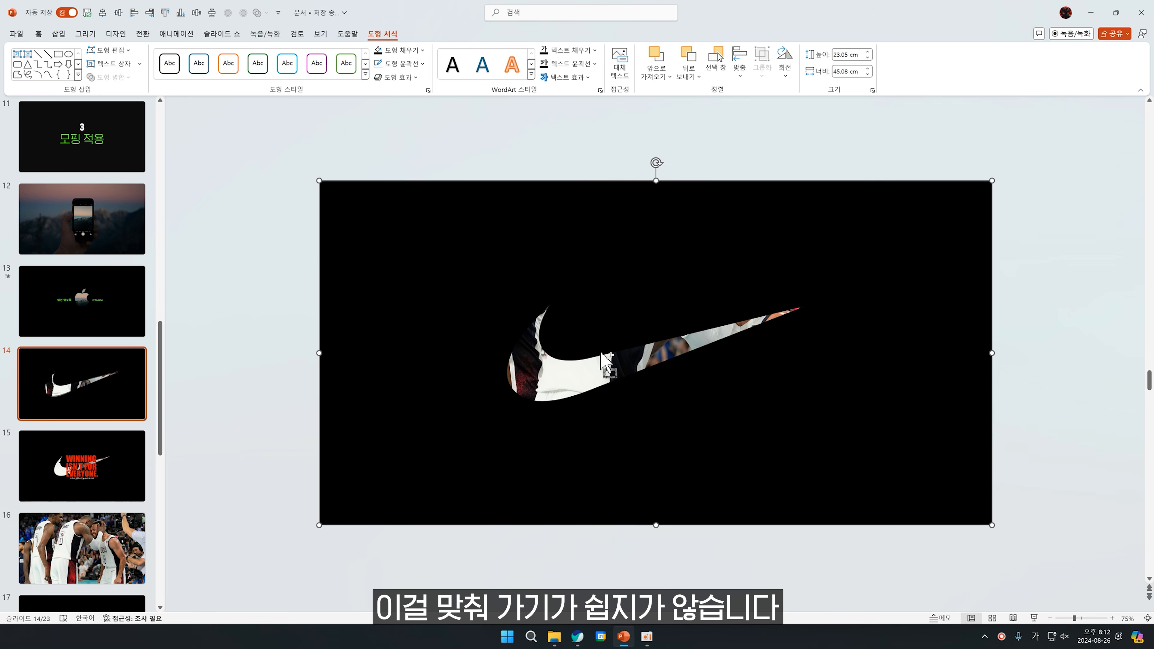
- Undo the incremental resizing and the freehand change of the black Nike frame
key("ctrl+z")
key("ctrl+z")
key("ctrl+z")
key("ctrl+z")
key("ctrl+z")
left_click_drag(778, 466, 762, 396)
key("ctrl+z")
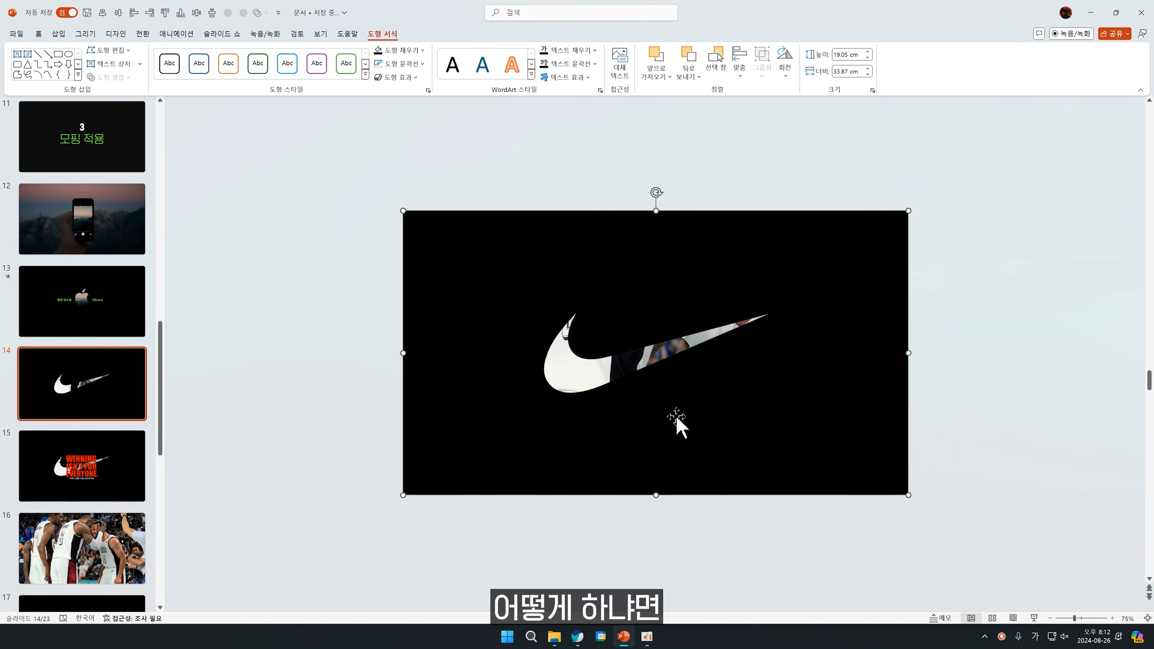
- Open the size settings in the Nike frame's shape formatting and lock its aspect ratio
scroll(677, 420, "up", 5, "ctrl")
right_click(692, 473)
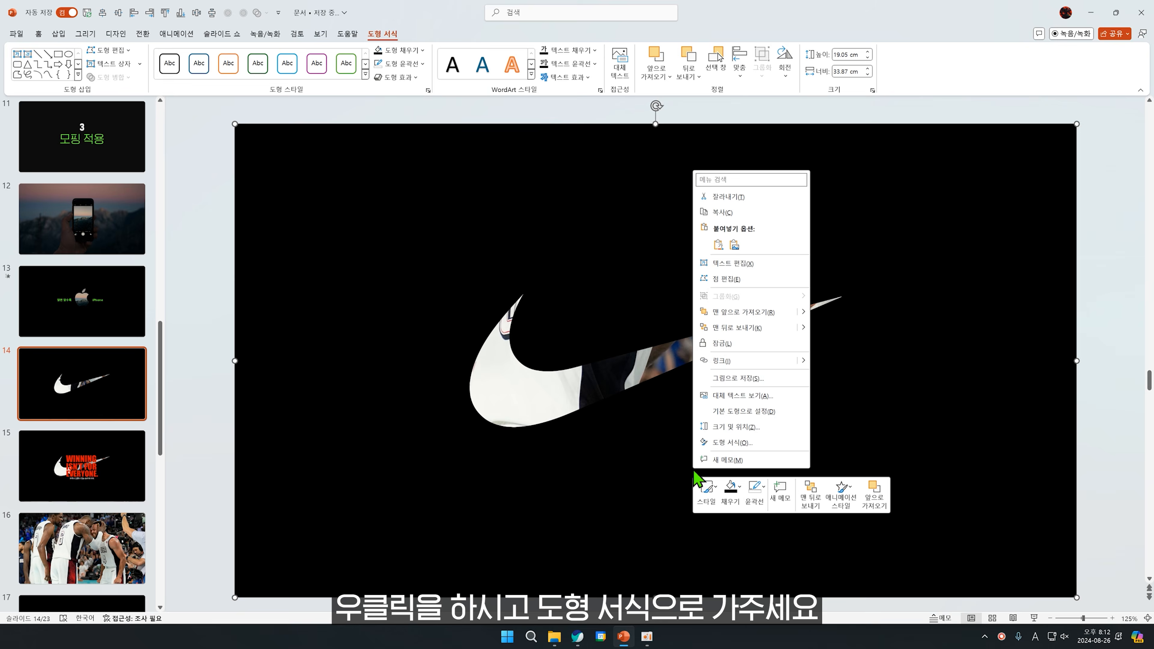
left_click(727, 443)
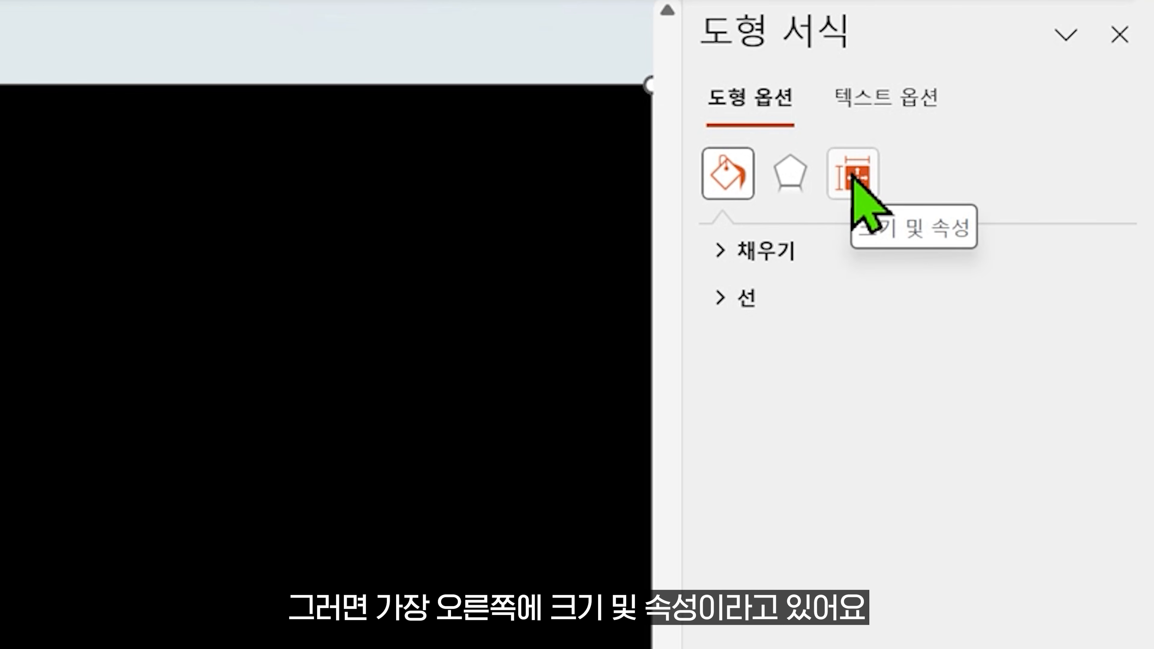
left_click(852, 178)
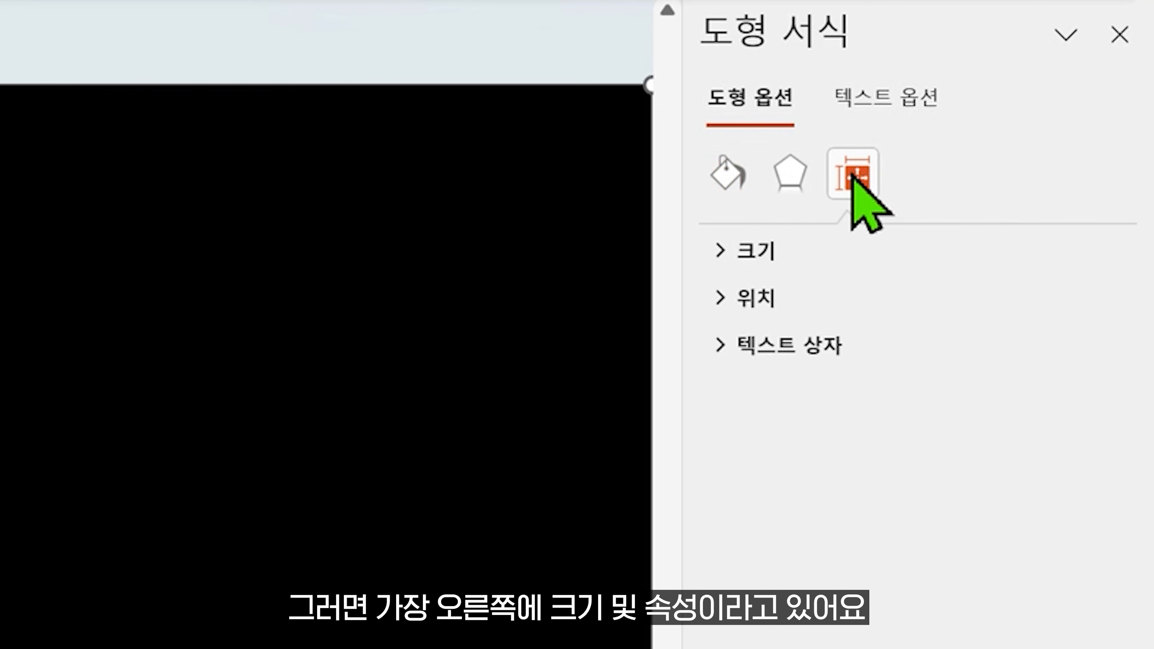
left_click(718, 258)
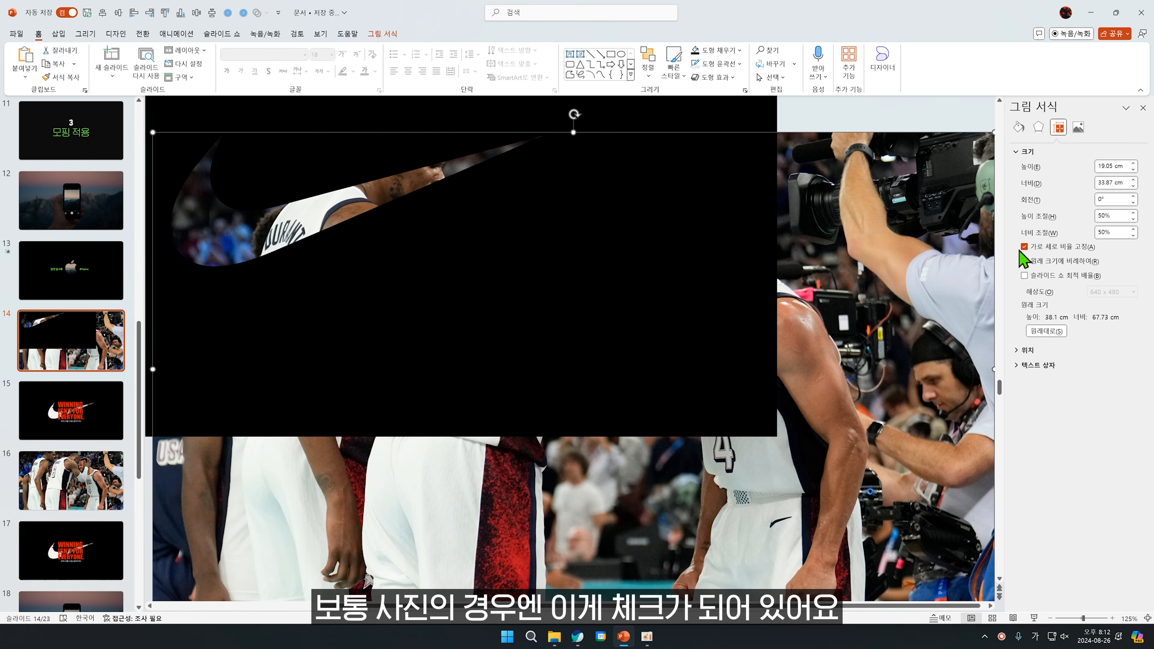
- Try to shrink the basketball photo with its aspect ratio locked, and undo the resize
left_click(1024, 261)
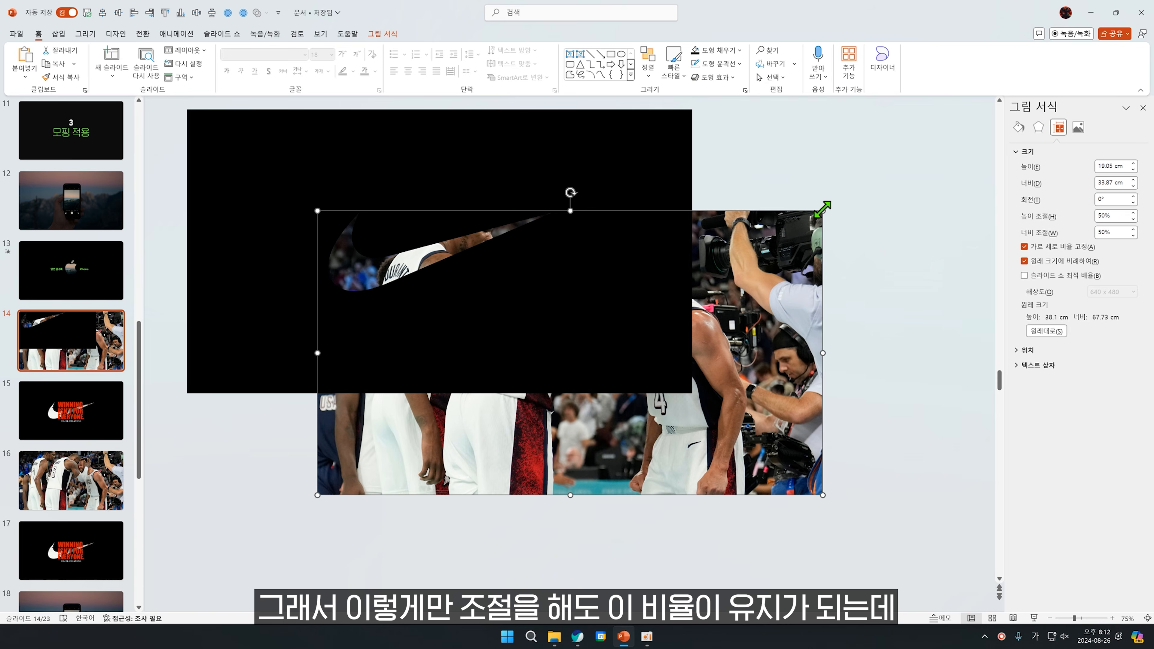
left_click_drag(821, 208, 731, 370)
key("ctrl+z")
left_click(829, 188)
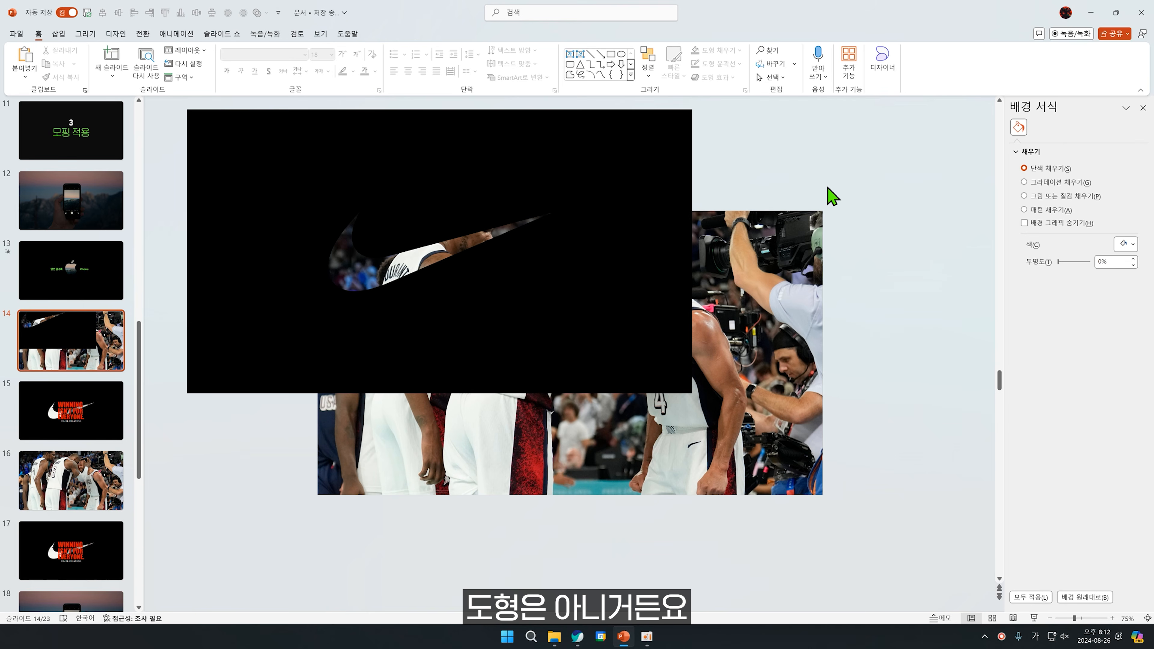
- Close the shape formatting settings and move the black Nike frame back to cover slide 14
left_click(639, 150)
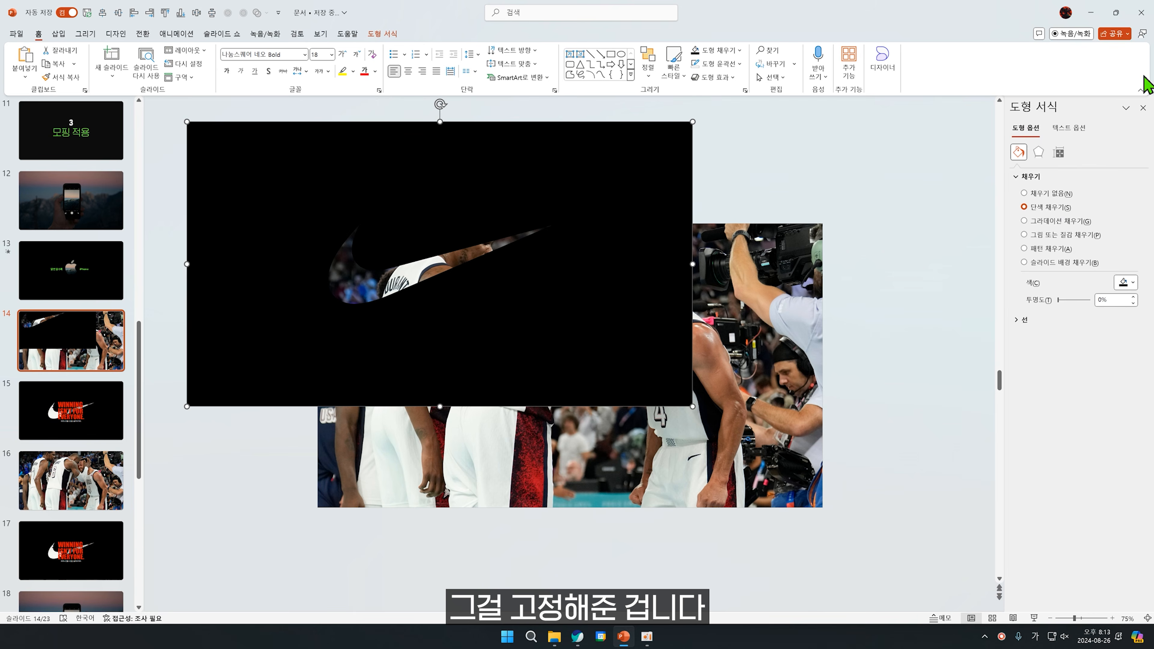
left_click(1143, 108)
left_click_drag(484, 348, 614, 432)
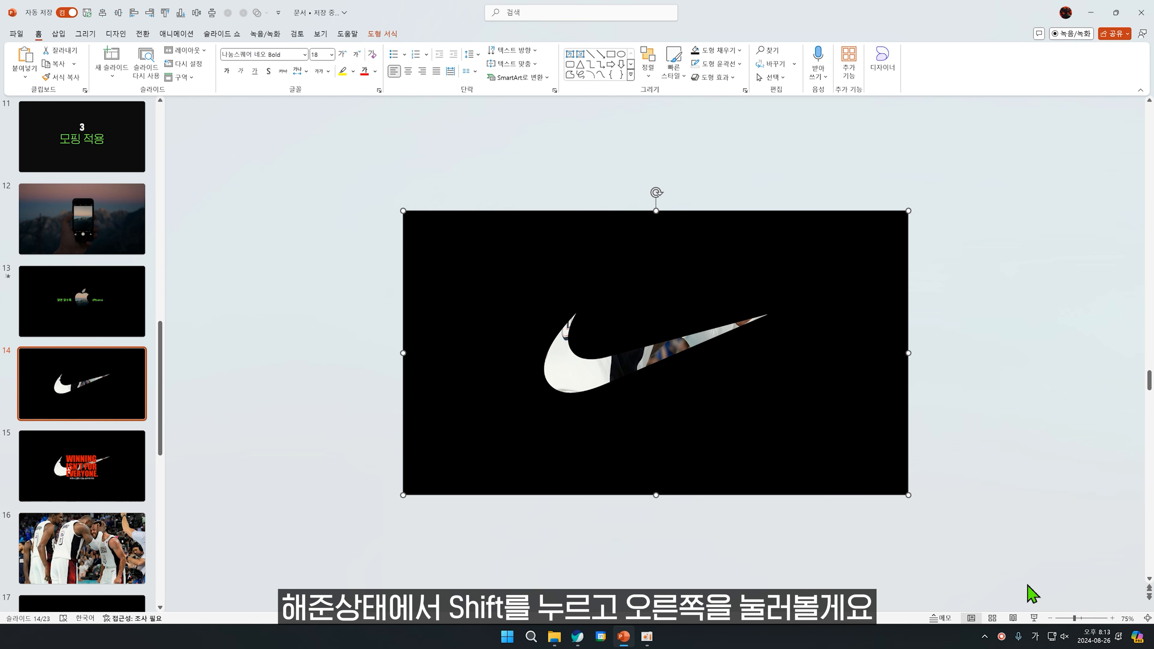
- Enlarge the black Nike frame proportionally in increments until its swoosh cut-out extends past slide 14 and uncovers the entire photo
key("shift+Right")
key("shift+Right")
key("shift+Right")
key("shift+Right")
key("shift+Right")
key("shift+Right")
key("shift+Right")
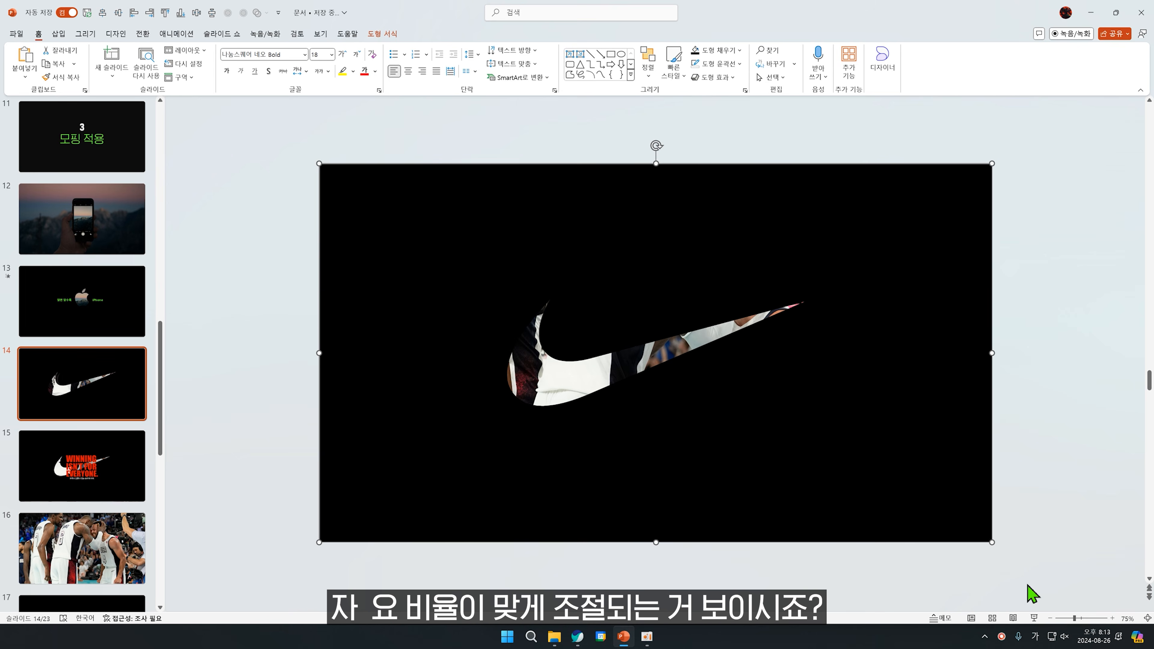
key("shift+Right")
key("shift+Right")
key("shift+Right")
key("shift+Right")
key("shift+Right")
key("shift+Right")
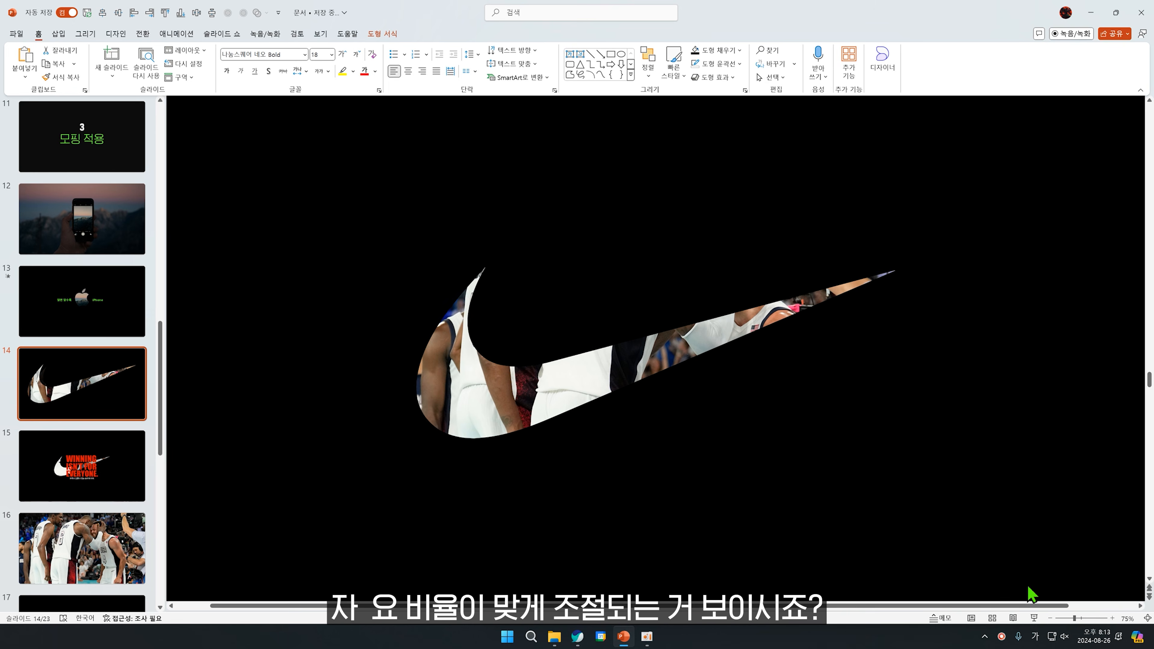
scroll(943, 498, "down", 5)
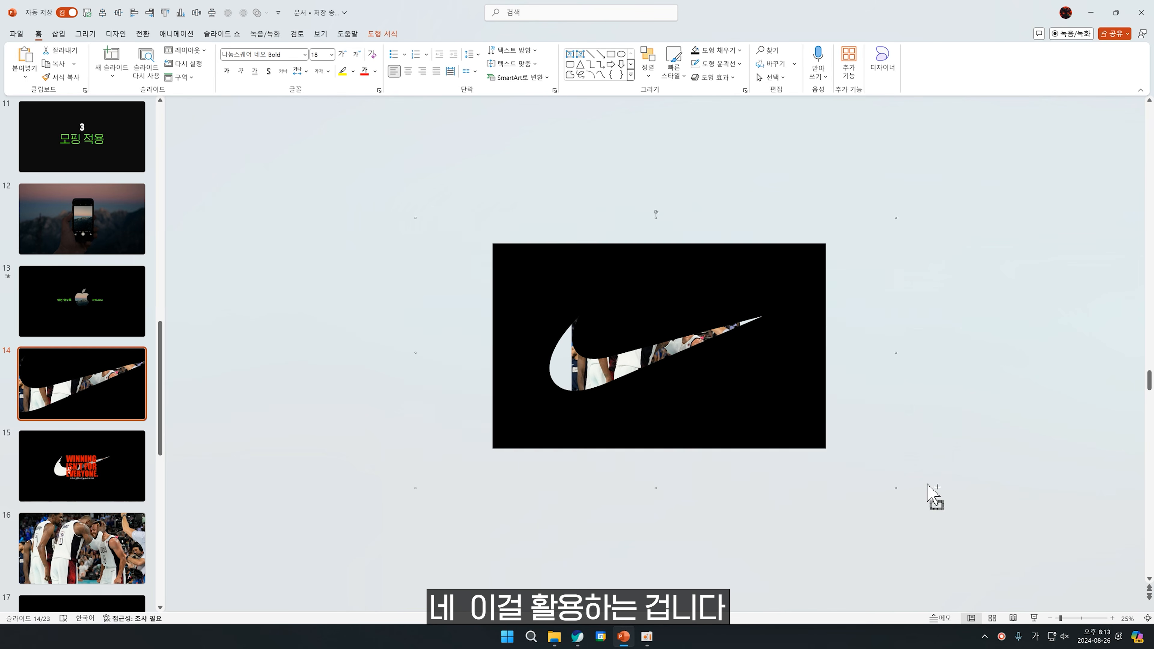
key("shift+Right")
key("shift+Right")
key("shift+Right")
key("shift+Right")
key("shift+Right")
key("shift+Right")
key("shift+Right")
key("shift+Right")
key("shift+Right")
key("shift+Right")
key("shift+Right")
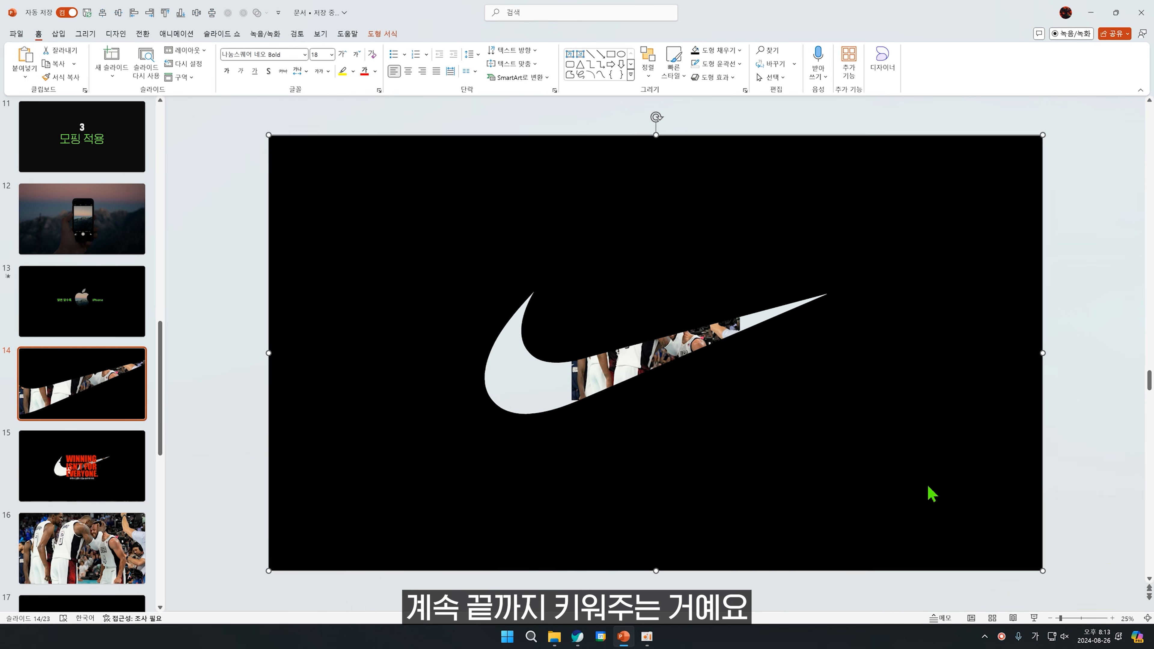
scroll(730, 437, "down", 3)
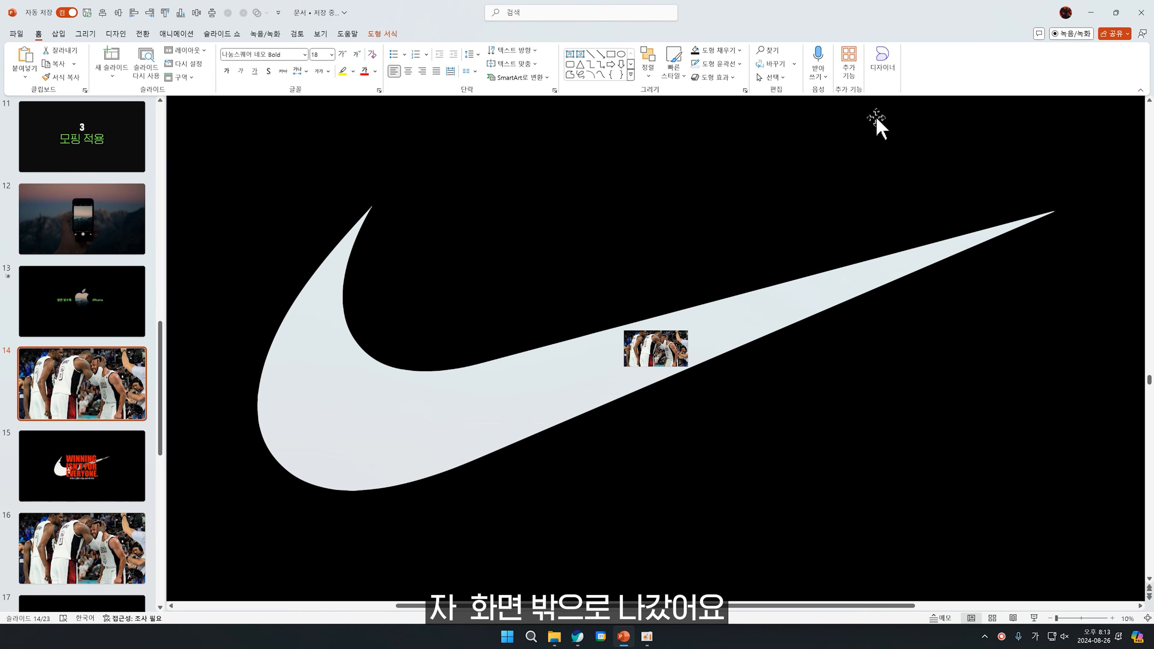
- Play the slide show from slide 14 and step between slides 14 and 15 to preview the change without a transition
scroll(711, 366, "up", 5)
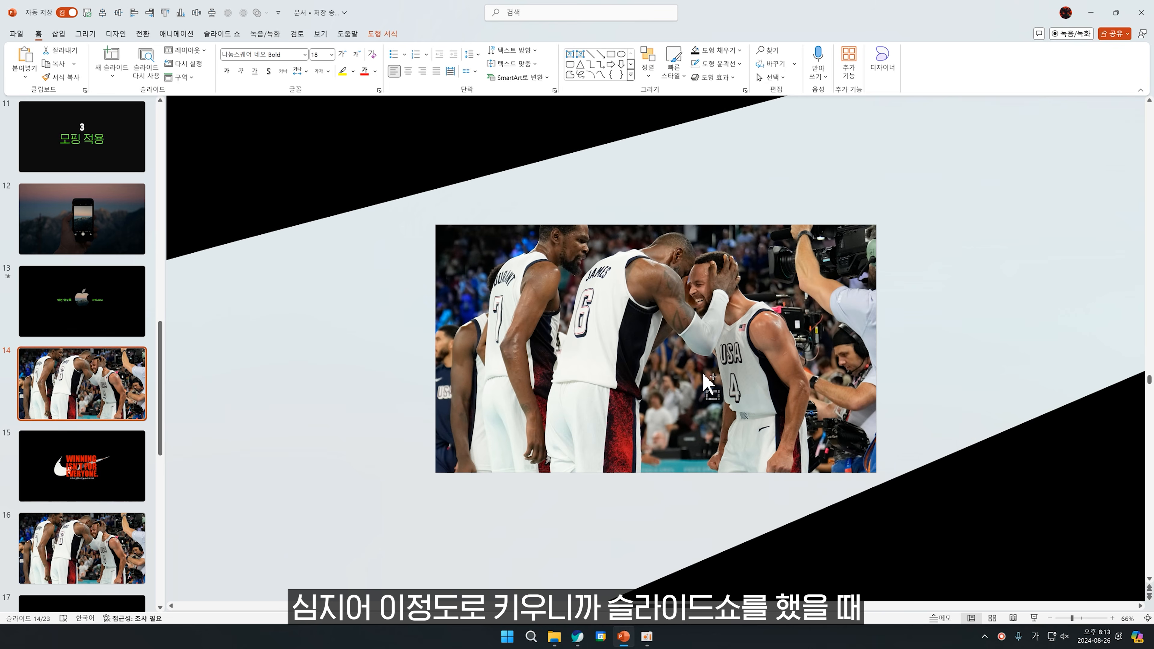
key("shift+F5")
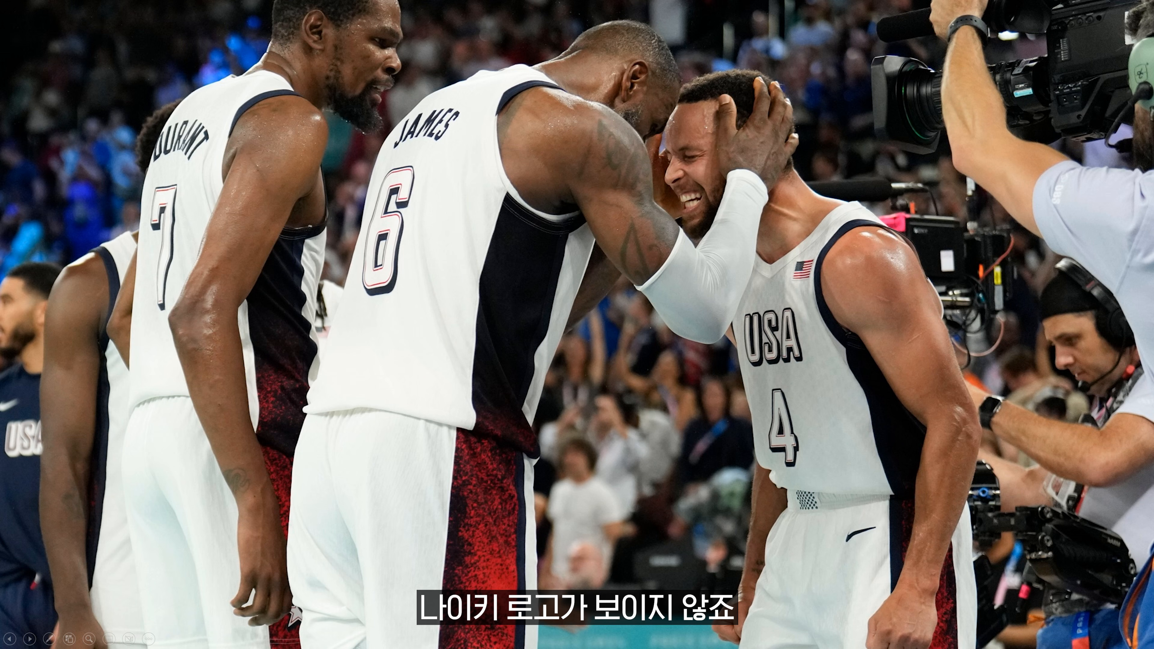
key("Right")
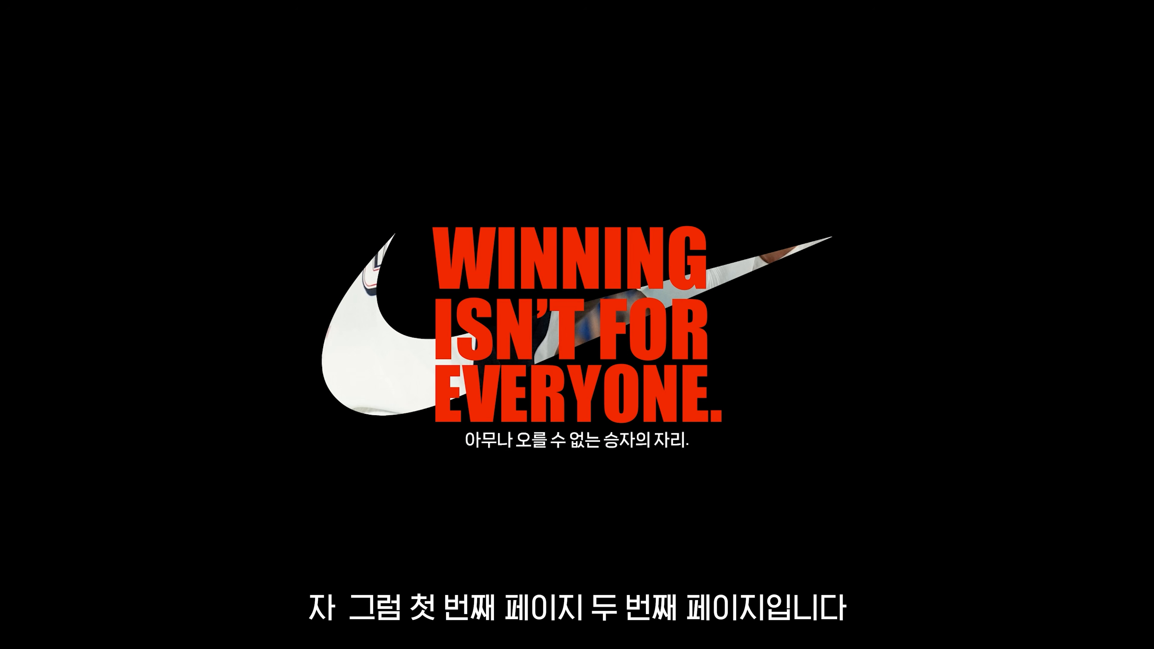
key("Left")
key("Right")
key("Escape")
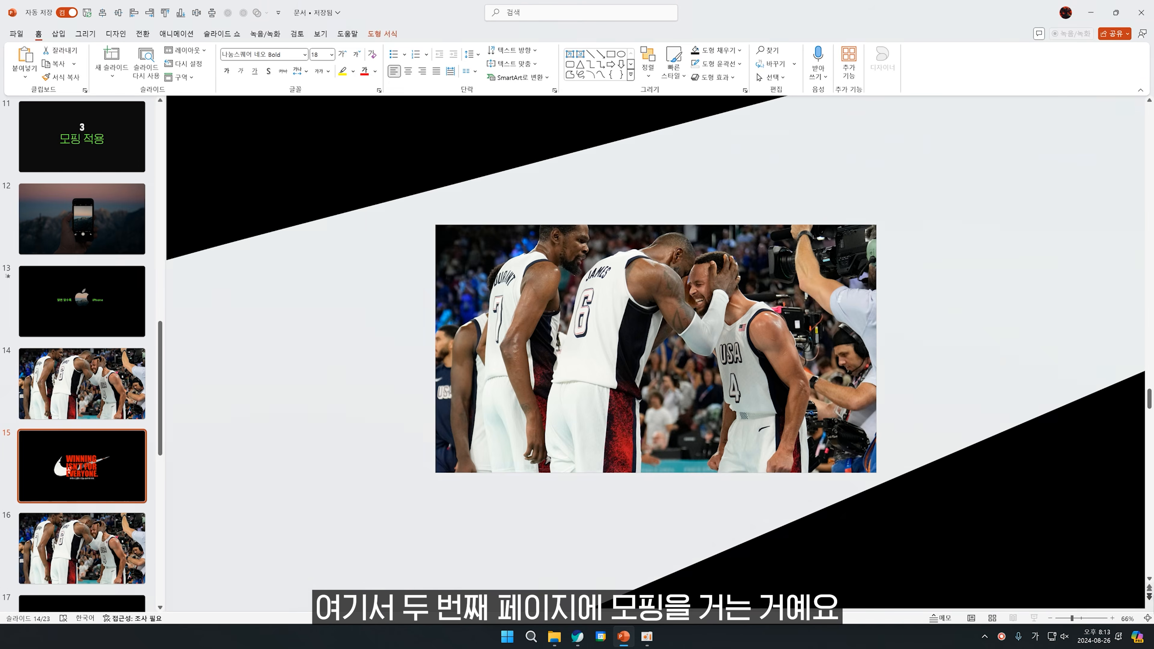
- Apply the Morph transition to slide 15 and play it back from slide 14 in the slide show
left_click(142, 35)
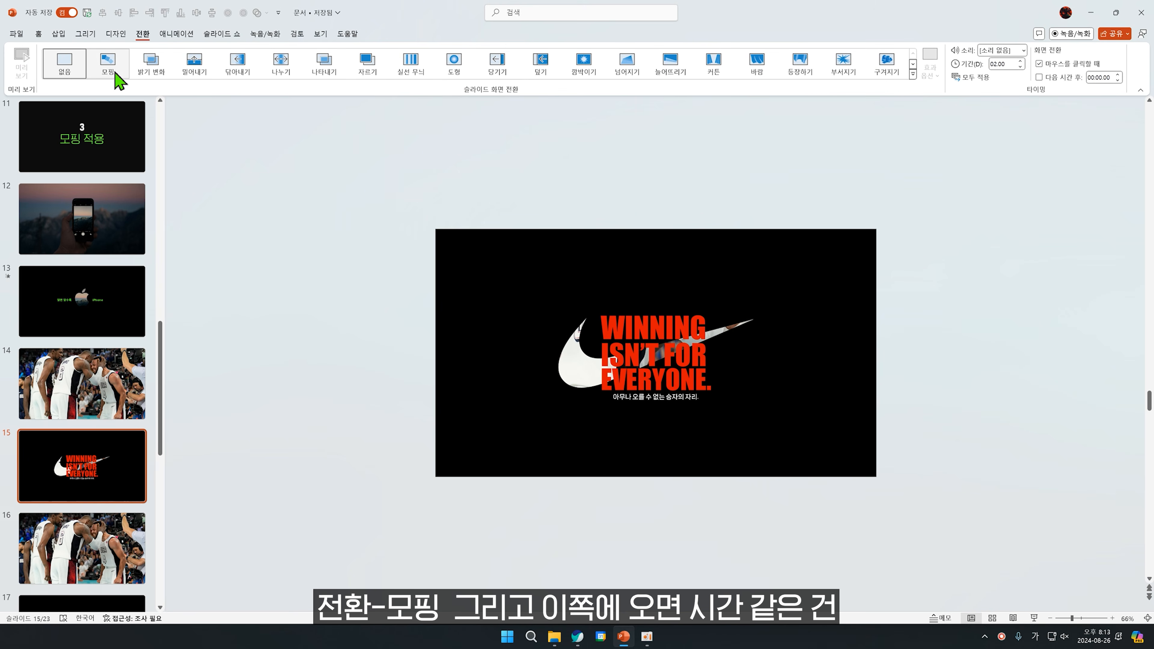
left_click(114, 73)
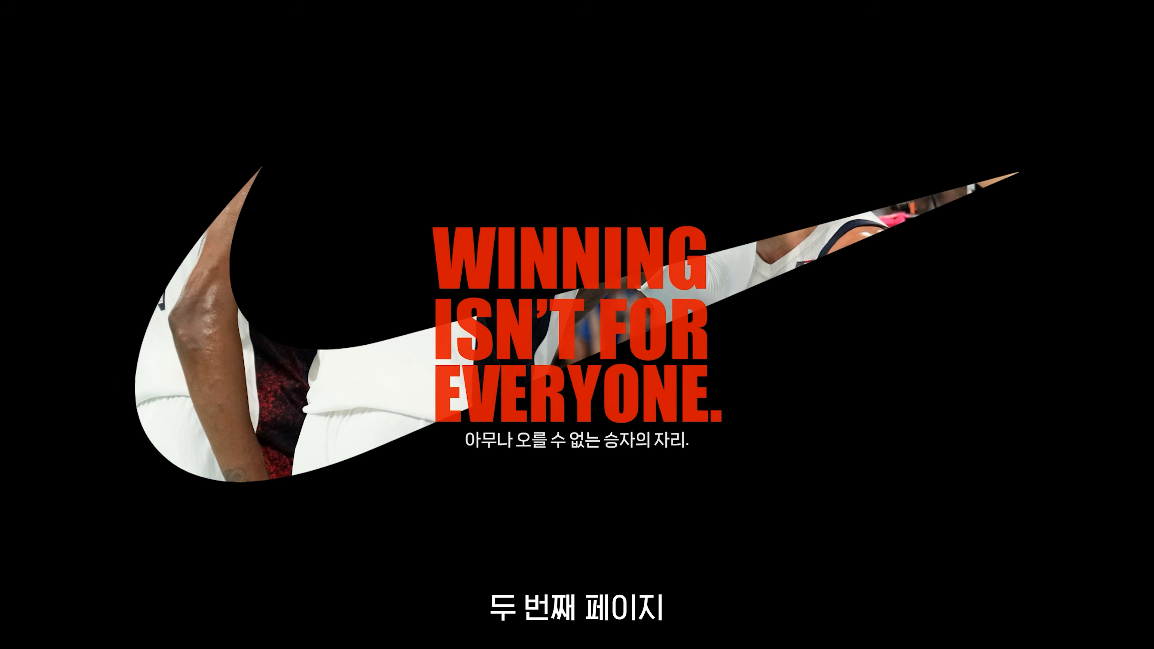
key("Left")
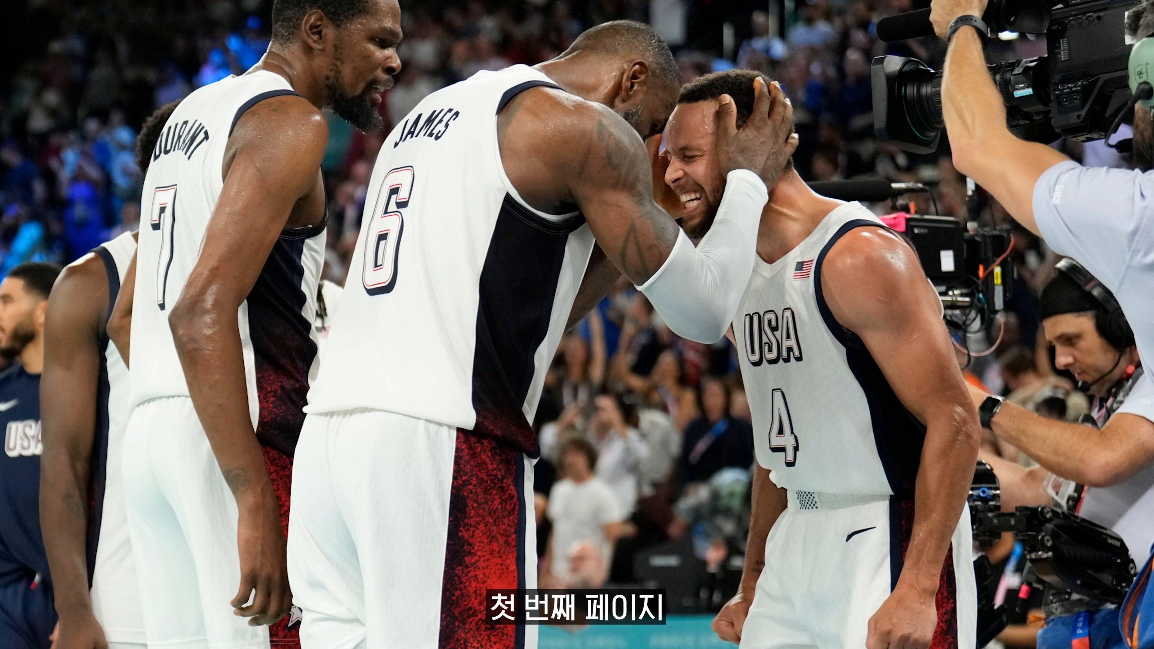
key("Right")
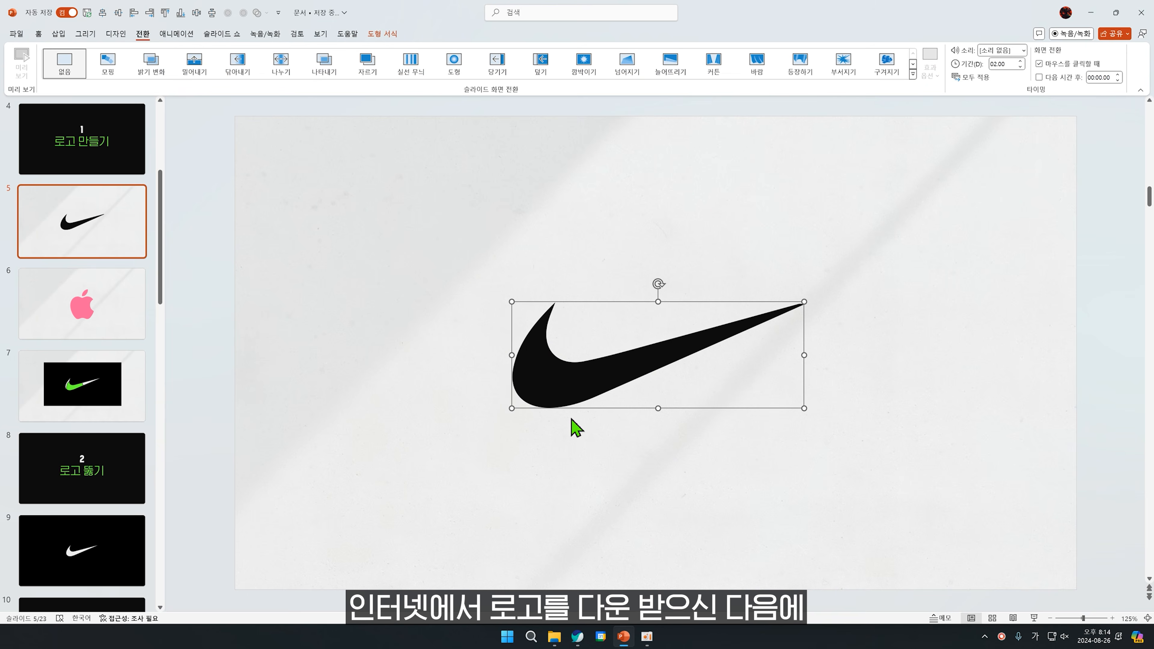
- Switch to the browser to review the SVG-converted Nike logo in Adobe Express, and return to slide 5 in PowerPoint
left_click_drag(577, 425, 629, 372)
key("alt+Tab")
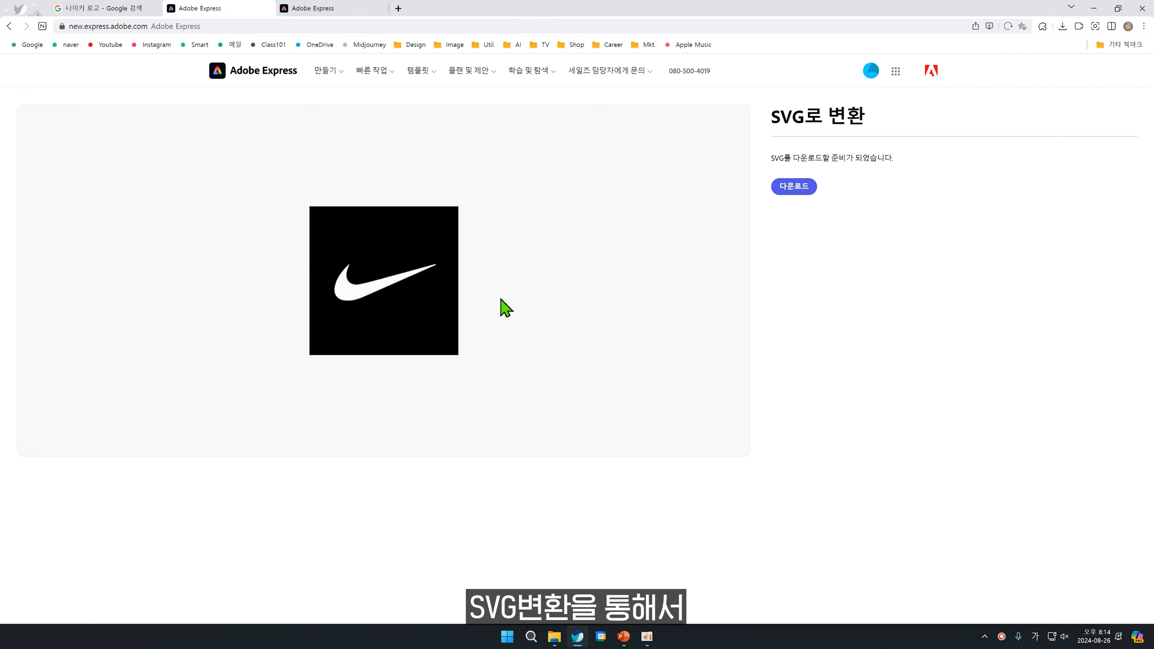
key("alt+Tab")
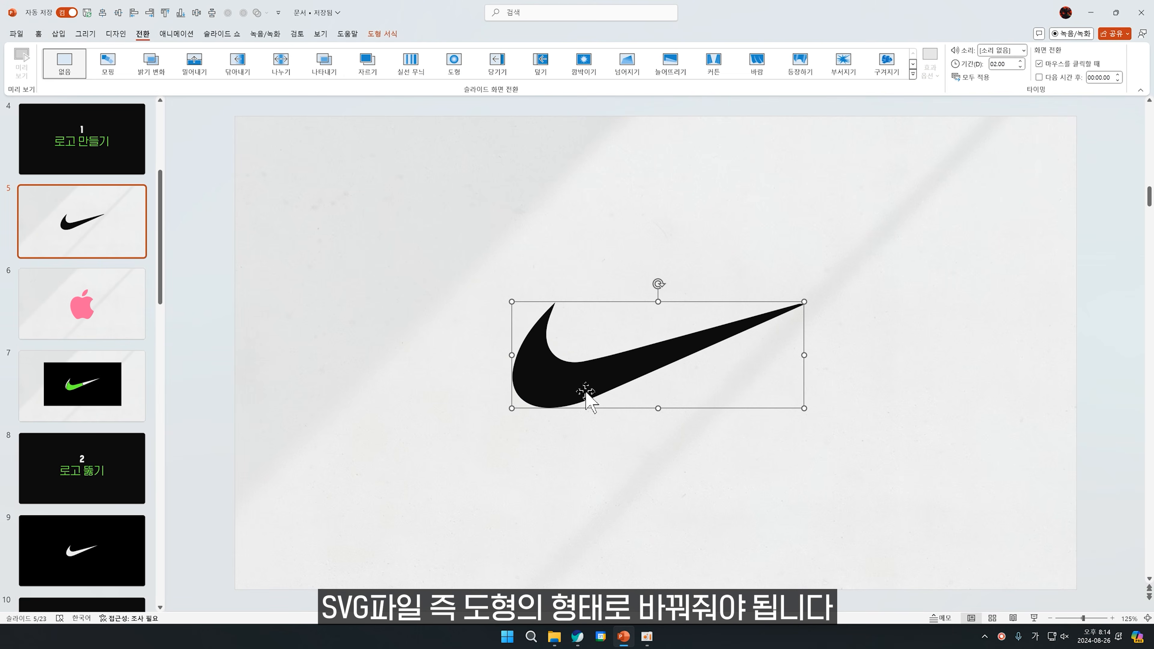
- Fill the black Nike swoosh on slide 5 with standard red and shift it slightly to the right
right_click(586, 393)
left_click(624, 412)
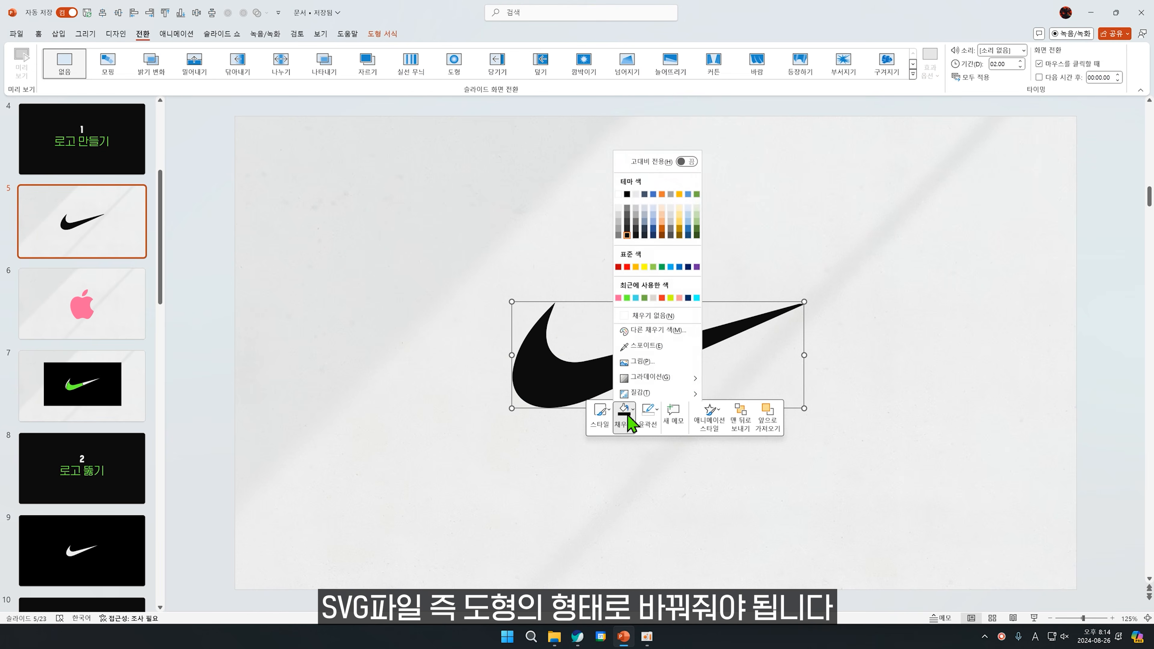
left_click(627, 264)
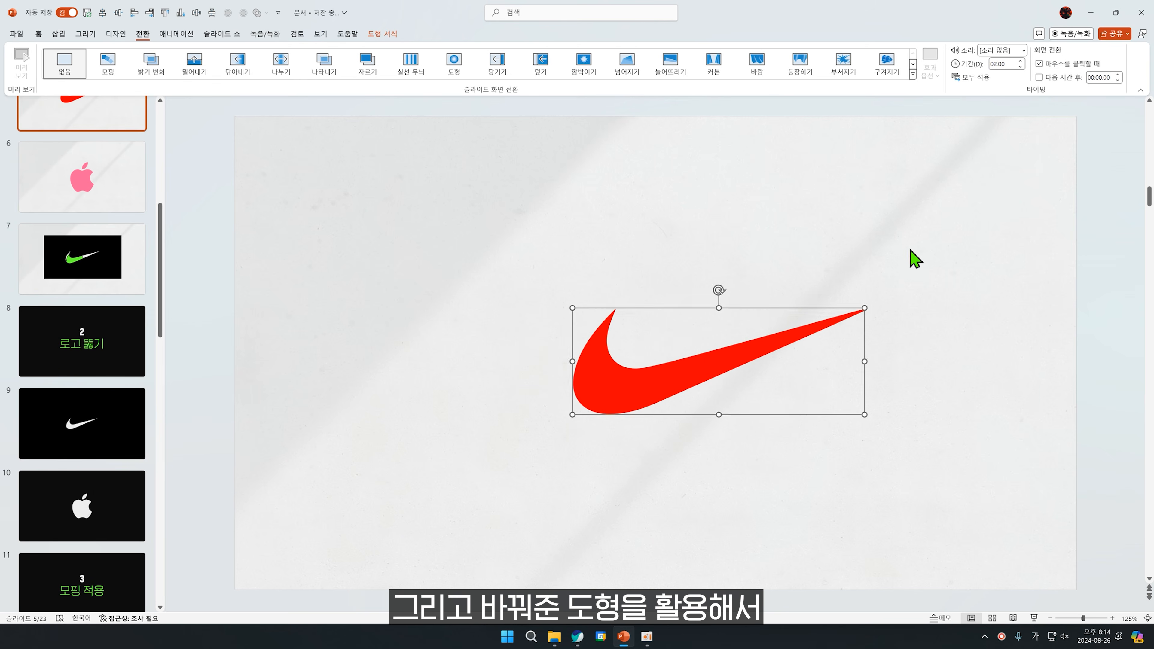
left_click(915, 259)
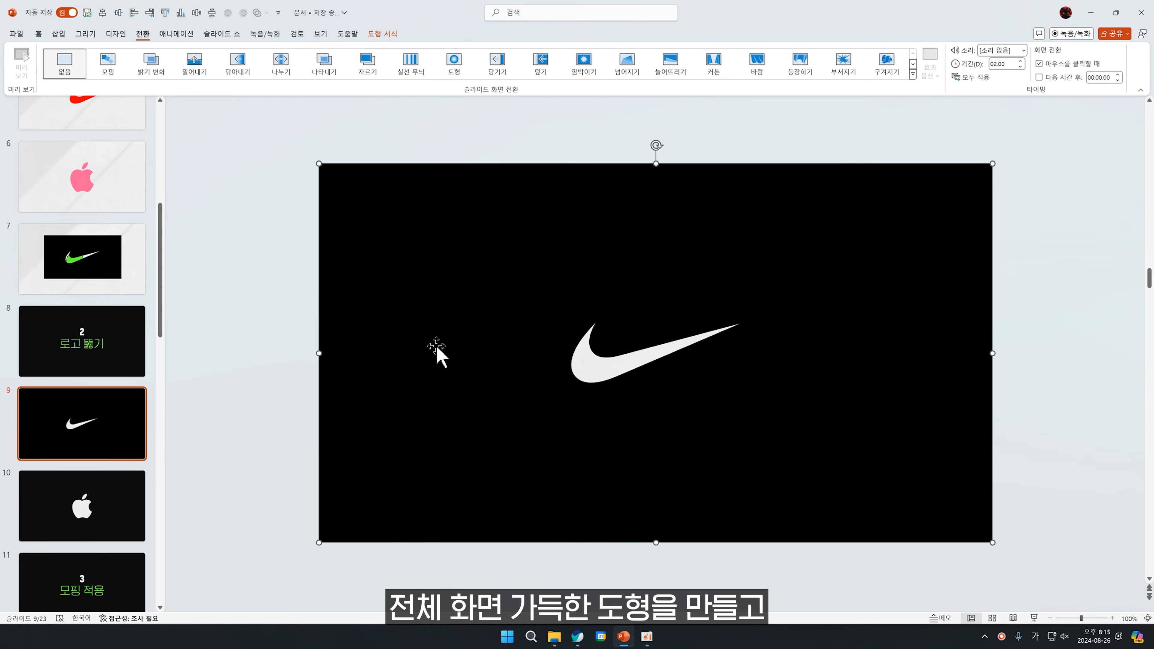
- Try moving the black logo frames on slides 9 and 12, and undo each move
left_click_drag(438, 353, 510, 304)
key("ctrl+z")
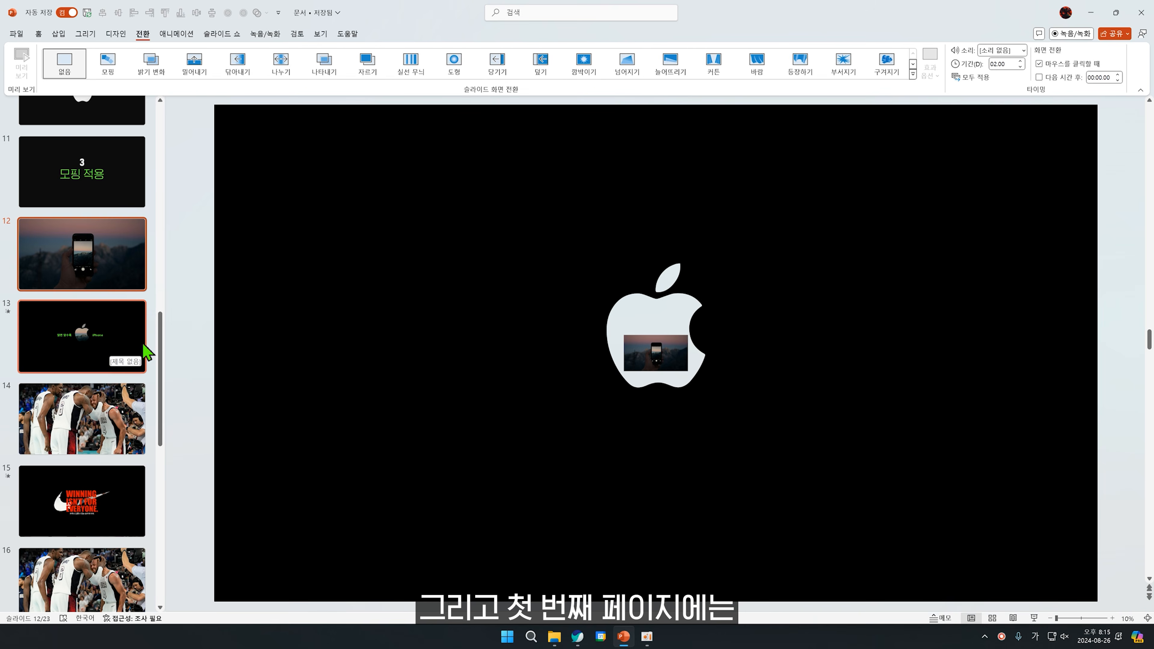
scroll(431, 375, "up", 3)
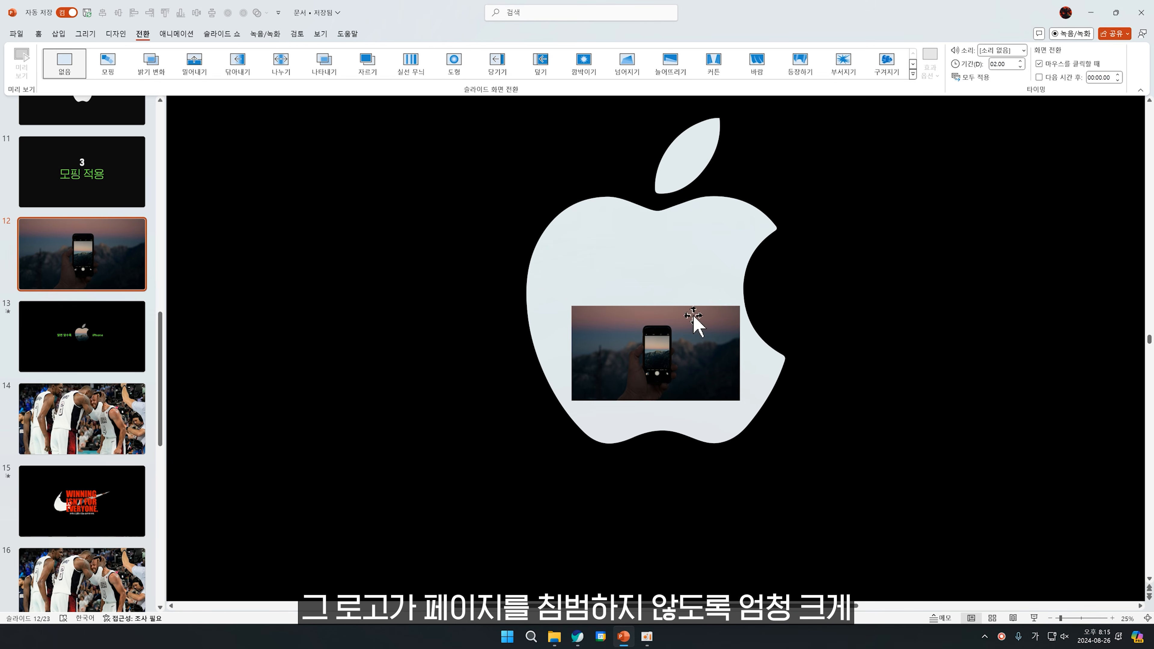
scroll(781, 401, "down", 3)
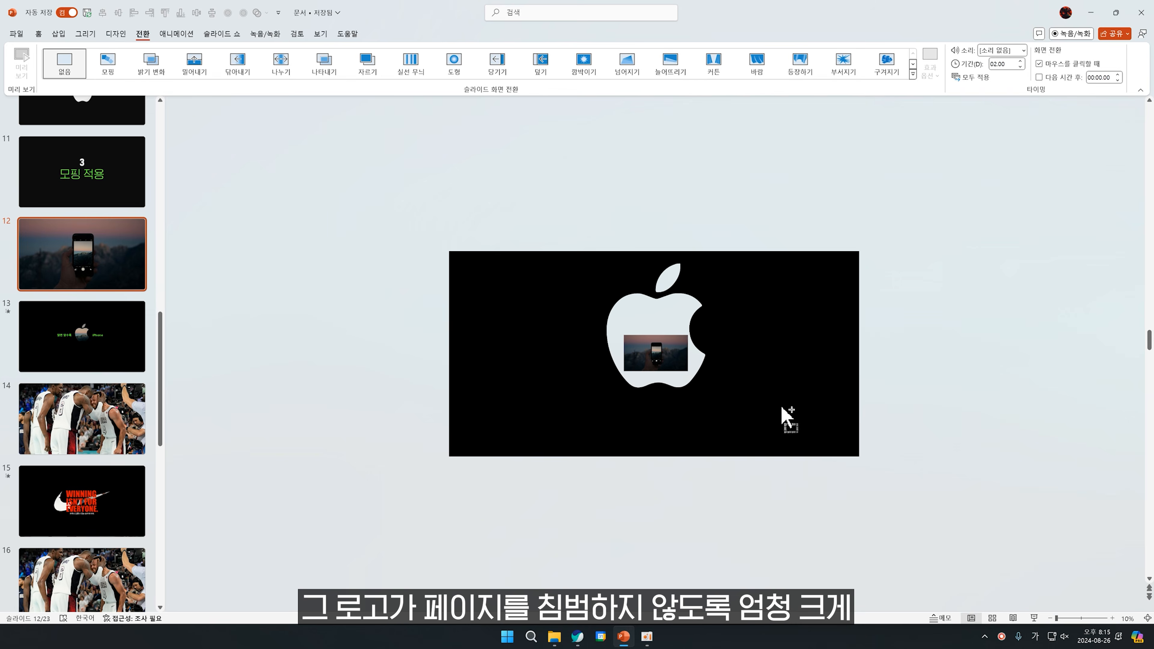
left_click_drag(685, 427, 641, 415)
key("ctrl+z")
- Inspect the reduced Apple frame on slide 13 and play the Morph from slide 12 to slide 13 in the slide show
left_click(90, 348)
left_click(677, 366)
scroll(695, 409, "up", 5)
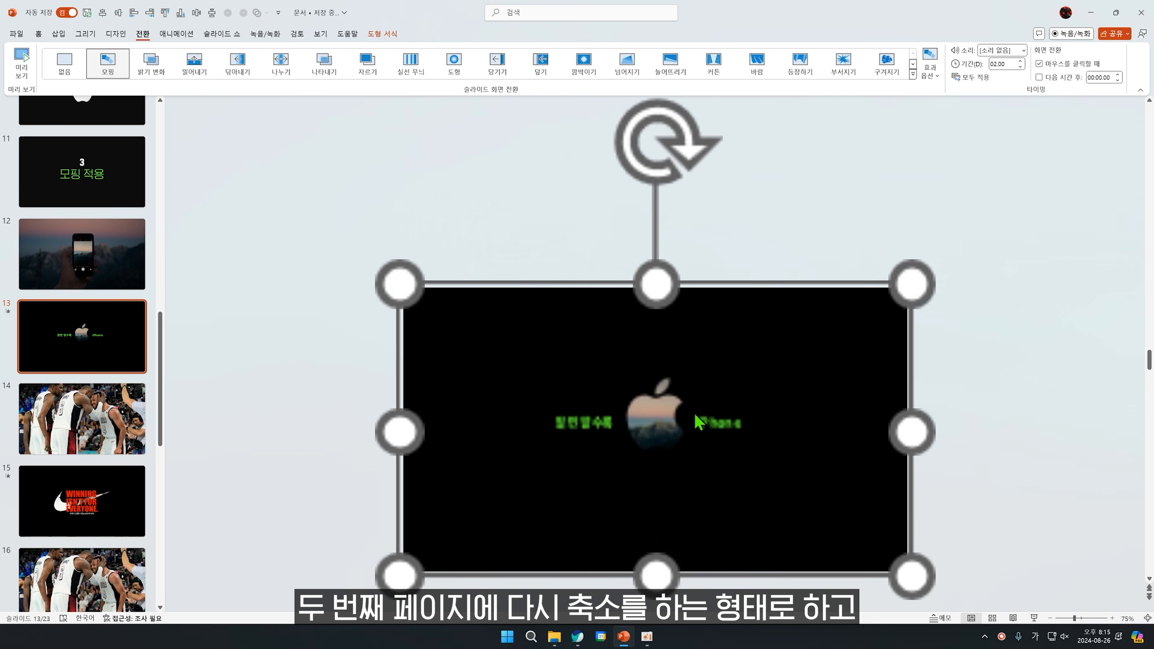
scroll(614, 419, "up", 3)
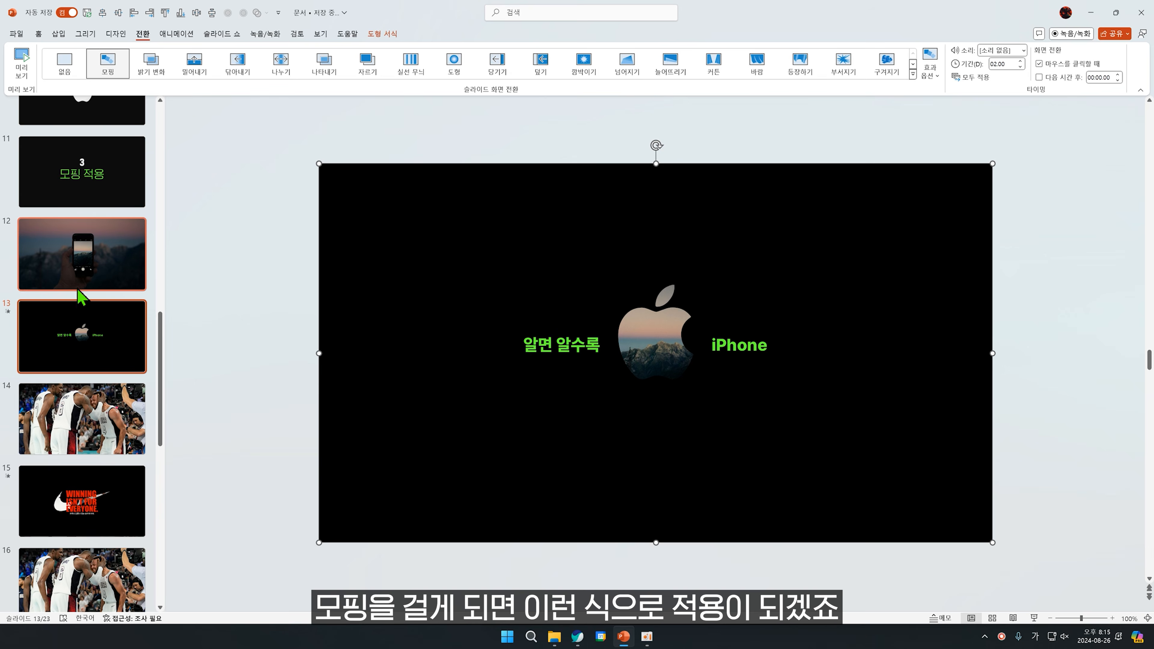
left_click(123, 233)
left_click(1034, 618)
key("Right")
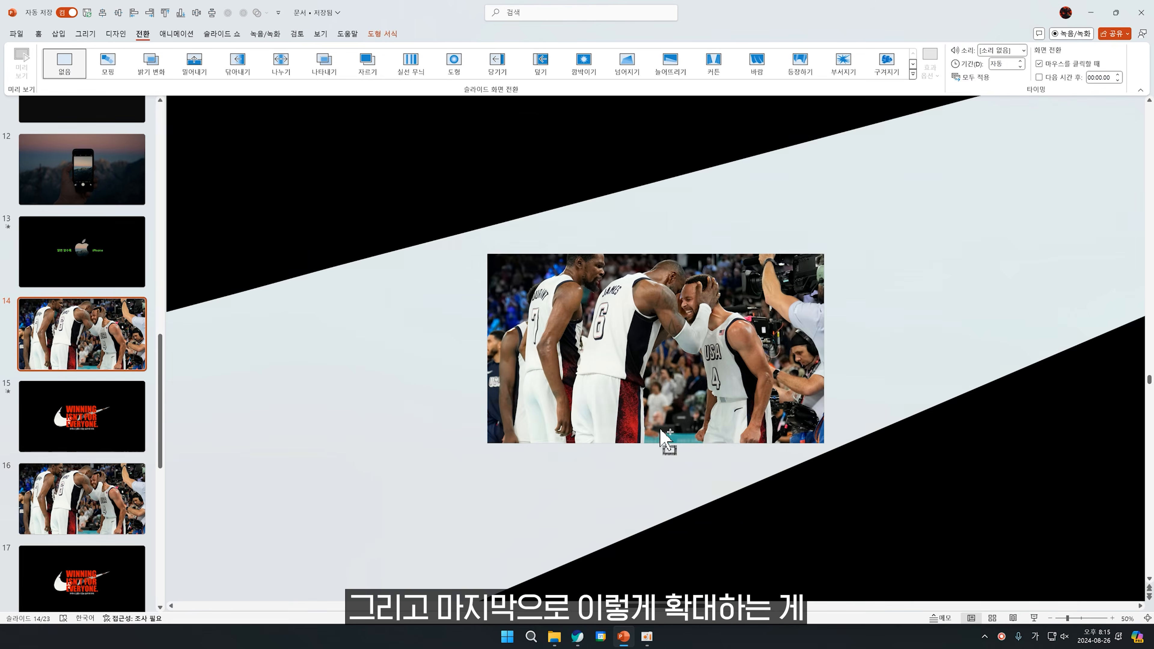
- Open the size settings of the black Nike frame on slide 14, check the aspect ratio lock, and close them
scroll(661, 430, "down", 4)
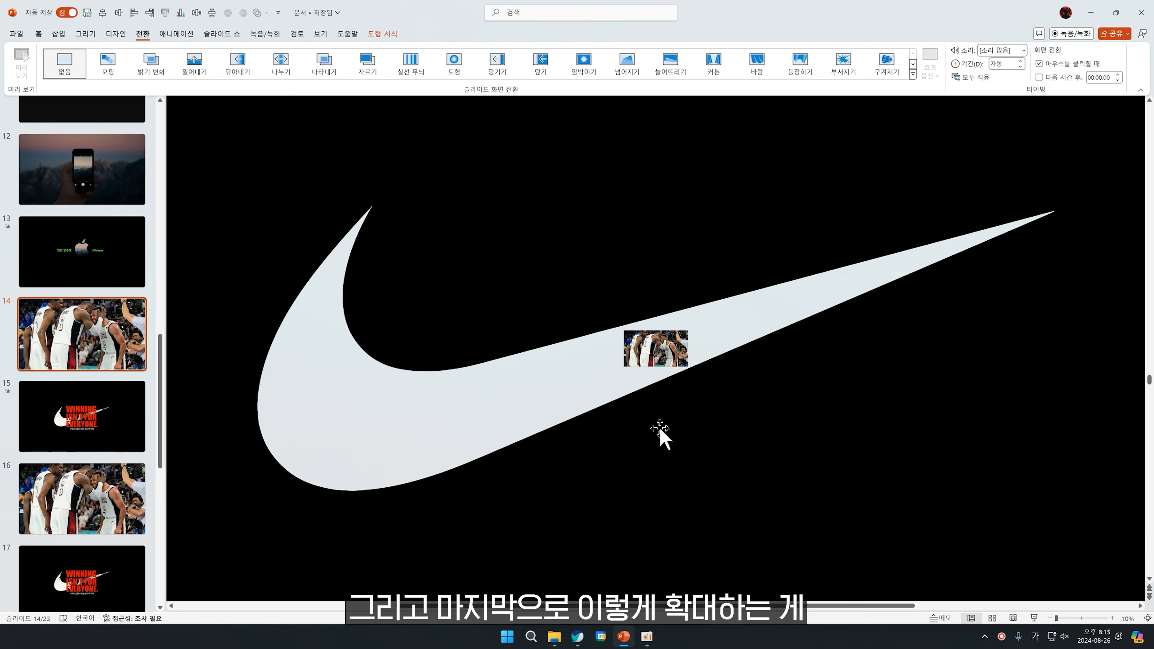
right_click(621, 462)
left_click(650, 453)
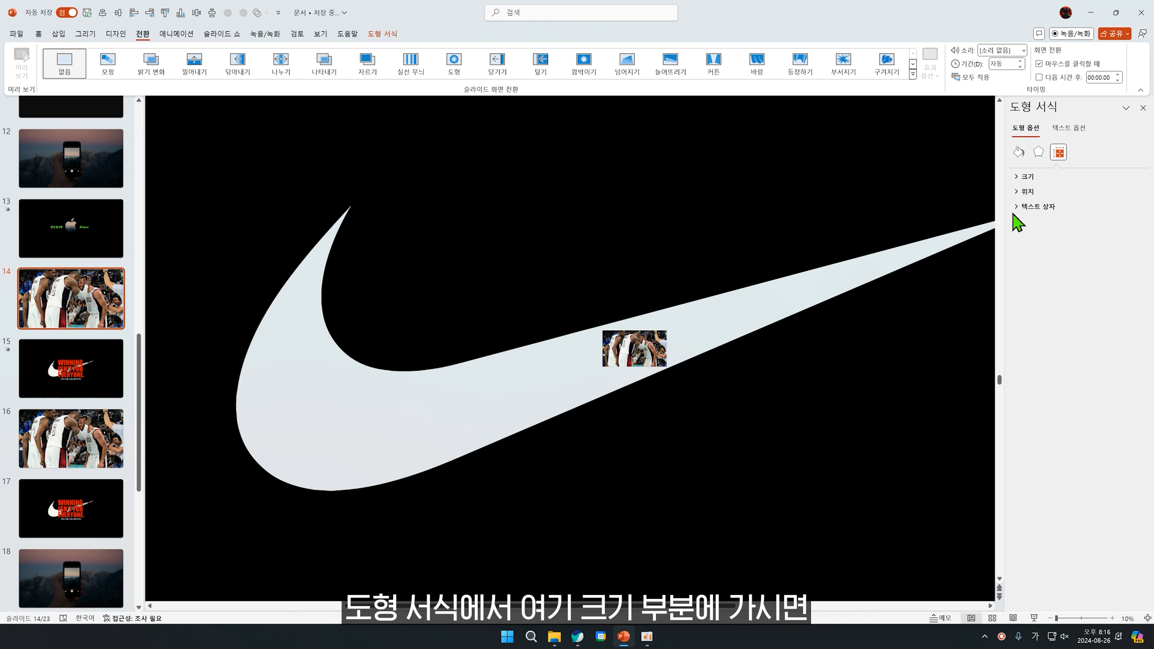
left_click(1022, 177)
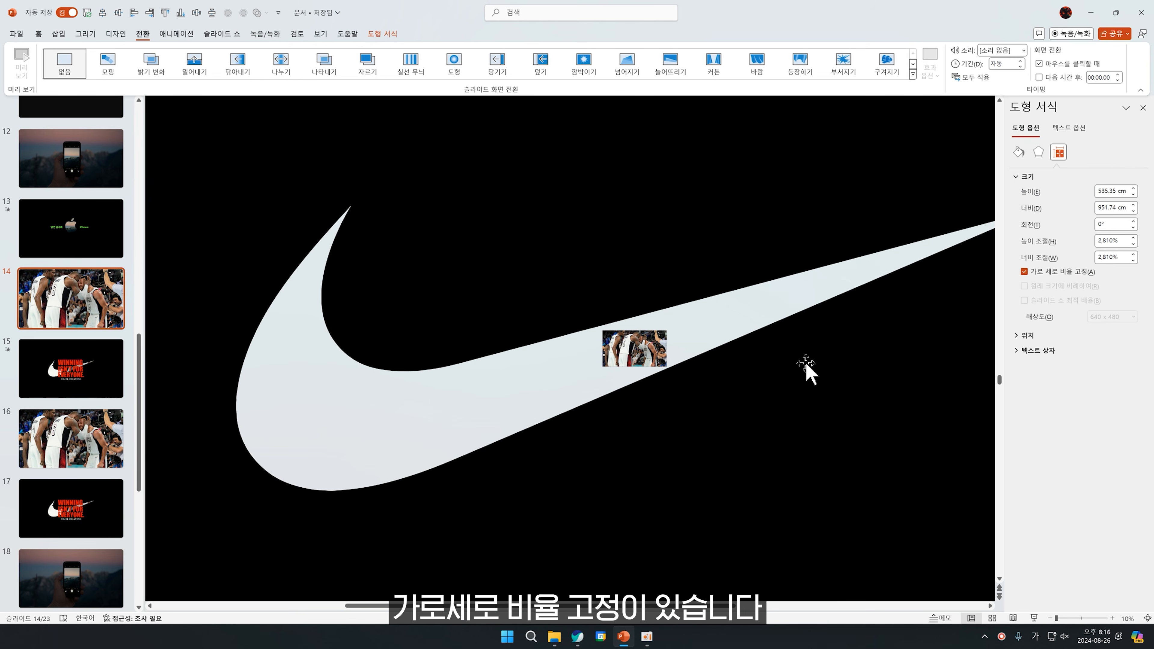
left_click(1144, 108)
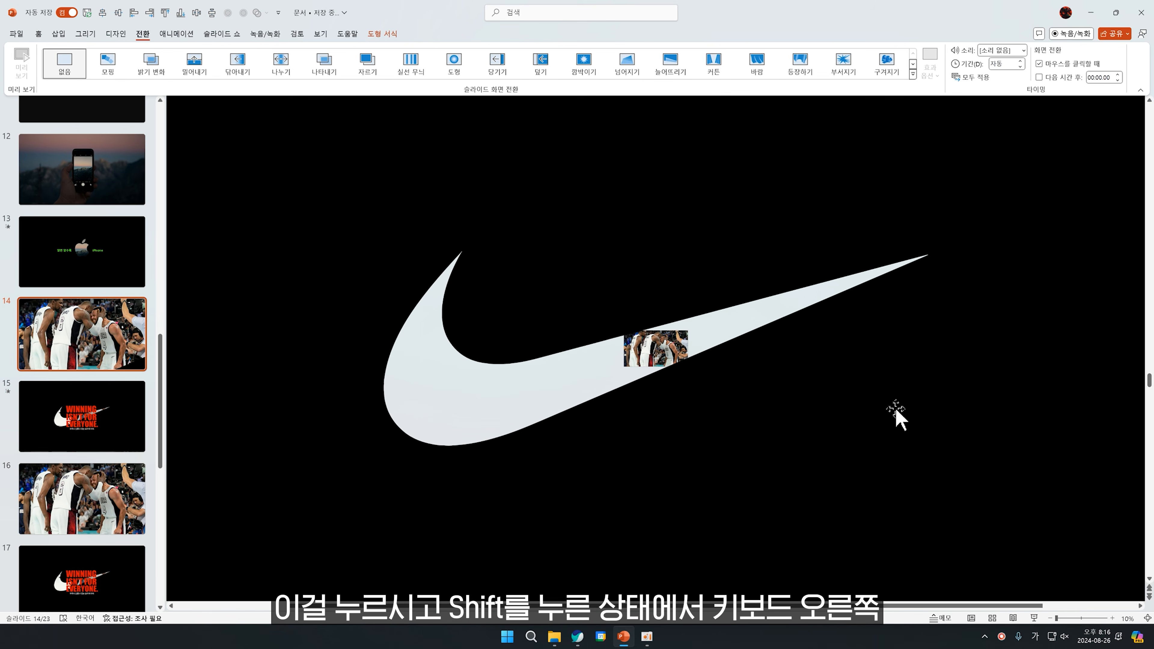
- Enlarge and shrink the black Nike frame on slide 14 proportionally in increments, ending with its swoosh cut-out clear of the whole photo
key("shift+Right")
key("shift+Right")
key("shift+Right")
key("shift+Right")
key("shift+Right")
key("shift+Right")
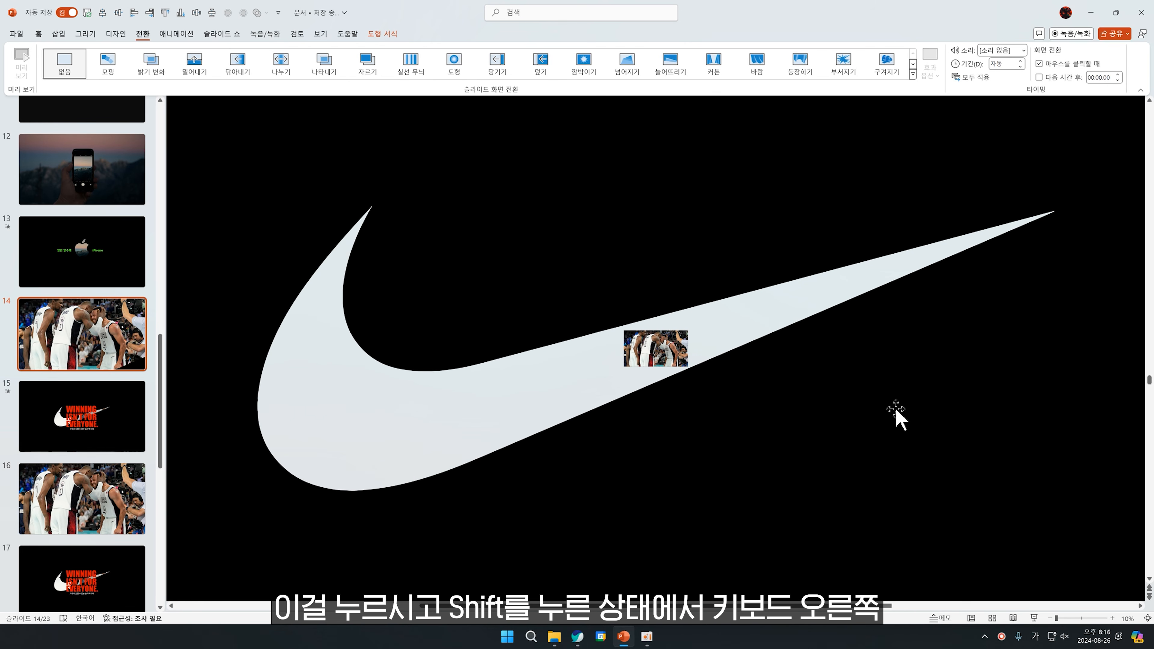
key("shift+Left")
key("shift+Left")
key("shift+Left")
key("shift+Left")
key("shift+Left")
key("shift+Left")
key("shift+Right")
key("shift+Right")
key("shift+Right")
key("shift+Right")
key("shift+Right")
key("shift+Right")
key("shift+Right")
key("shift+Right")
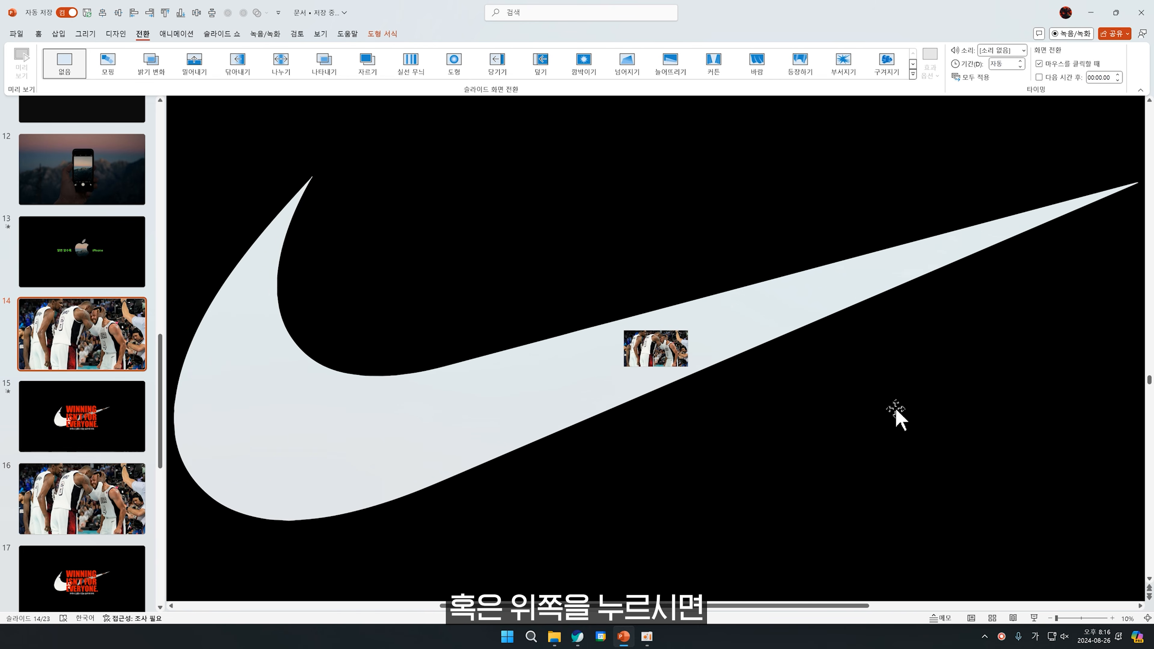
key("shift+Left")
key("shift+Left")
key("shift+Left")
key("shift+Left")
key("shift+Left")
key("shift+Left")
key("shift+Left")
key("shift+Left")
key("shift+Left")
key("shift+Left")
key("shift+Right")
key("shift+Right")
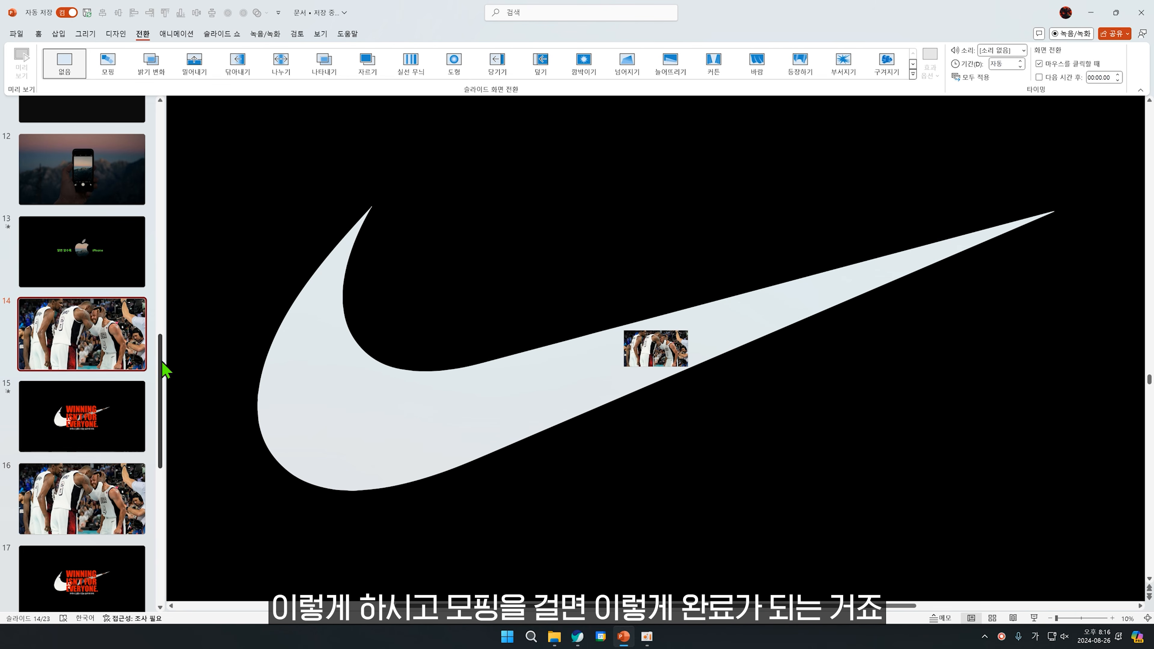
- Play the slide show from slide 14 and advance to slide 15 to view the finished Nike Morph
key("shift+F5")
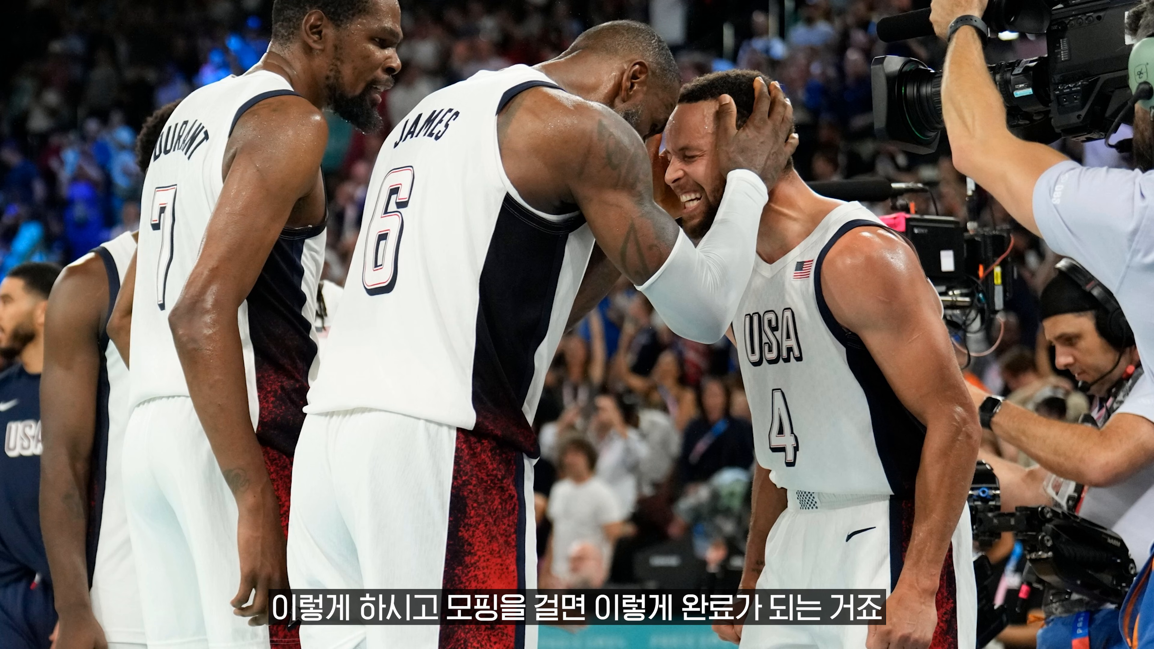
key("Right")
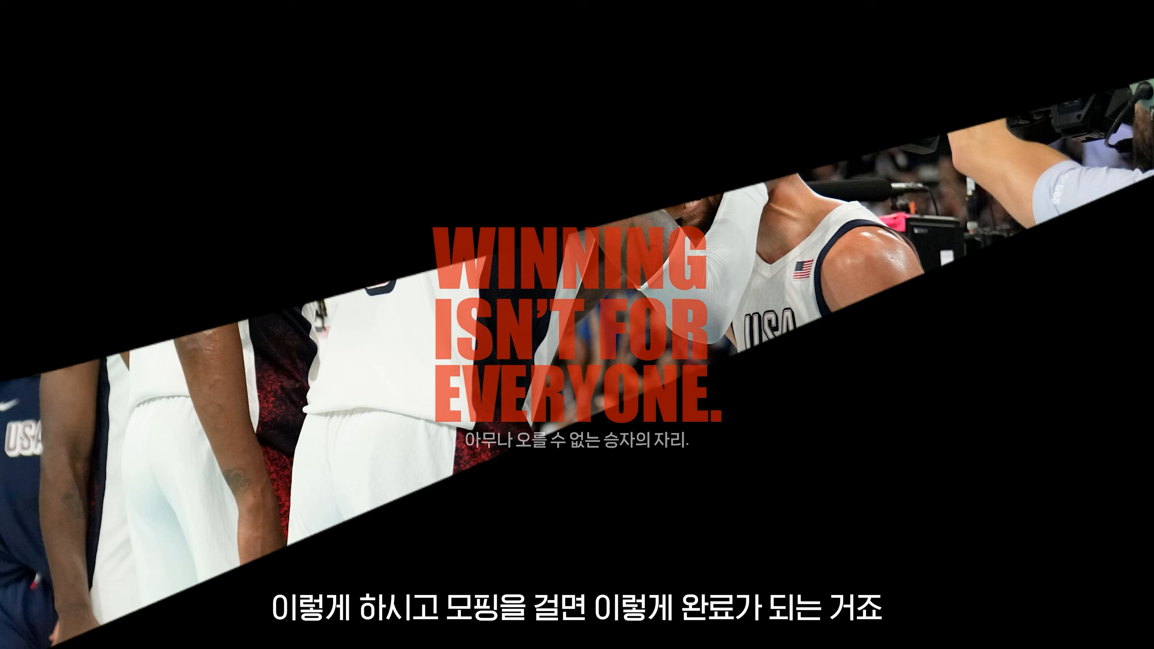